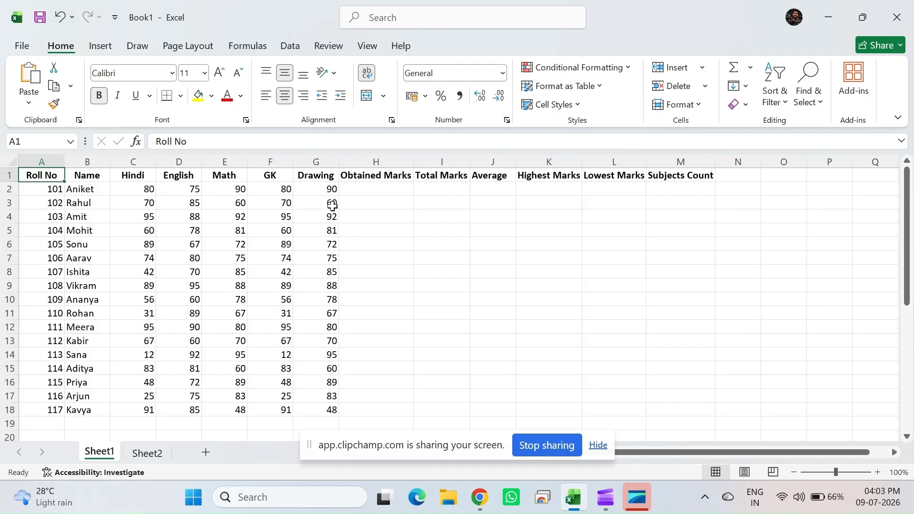
Enter the formula =SUM(C2,D2,E2,F2,G2) in H2 to add up the first student's five subject marks.
left_click(395, 177)
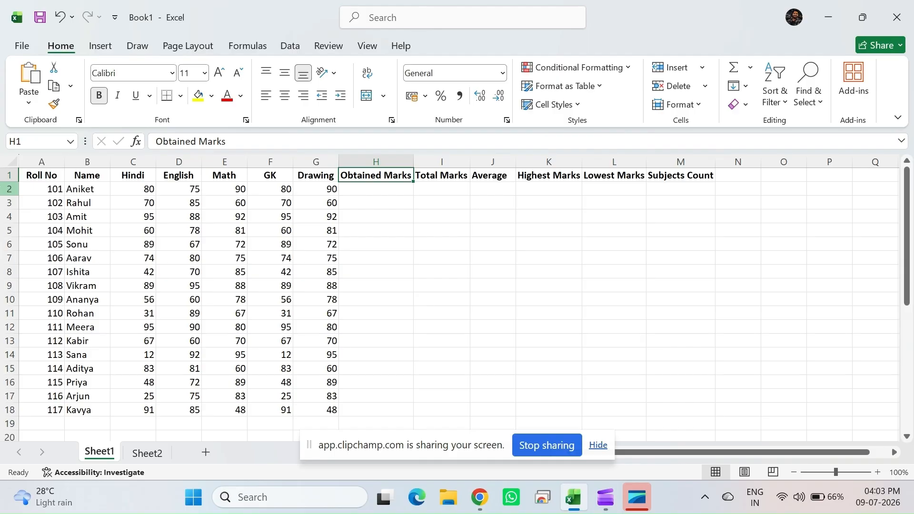
left_click(6, 189)
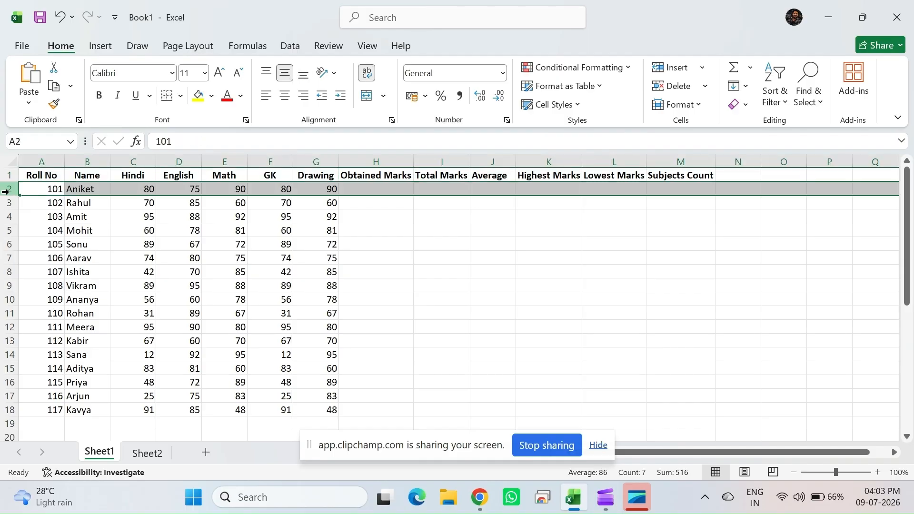
left_click(361, 188)
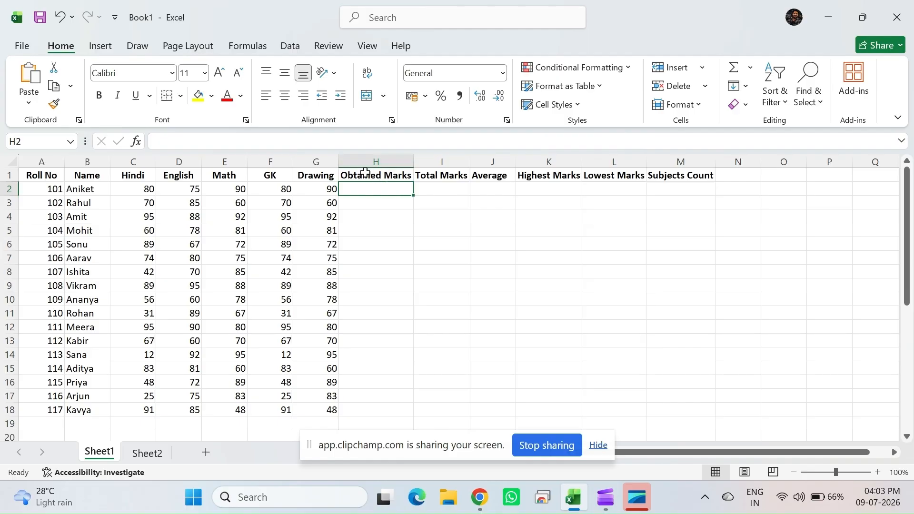
type("=")
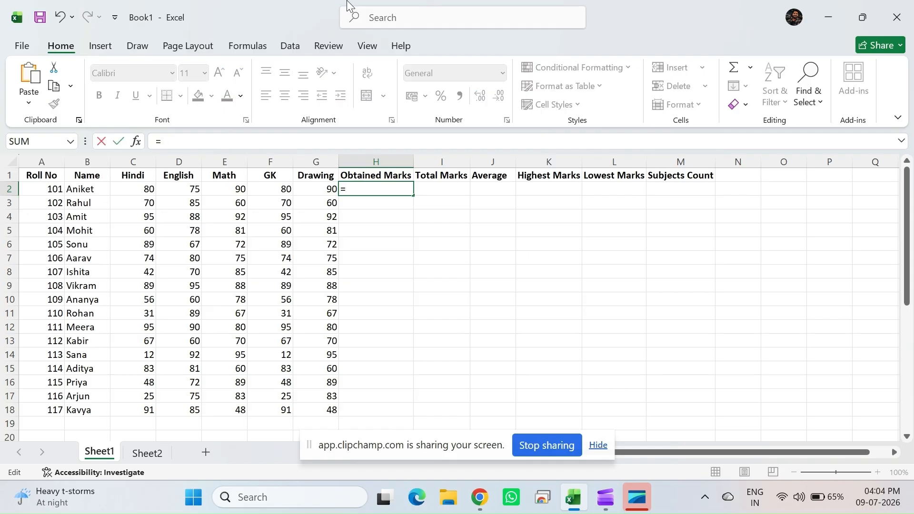
type("sum")
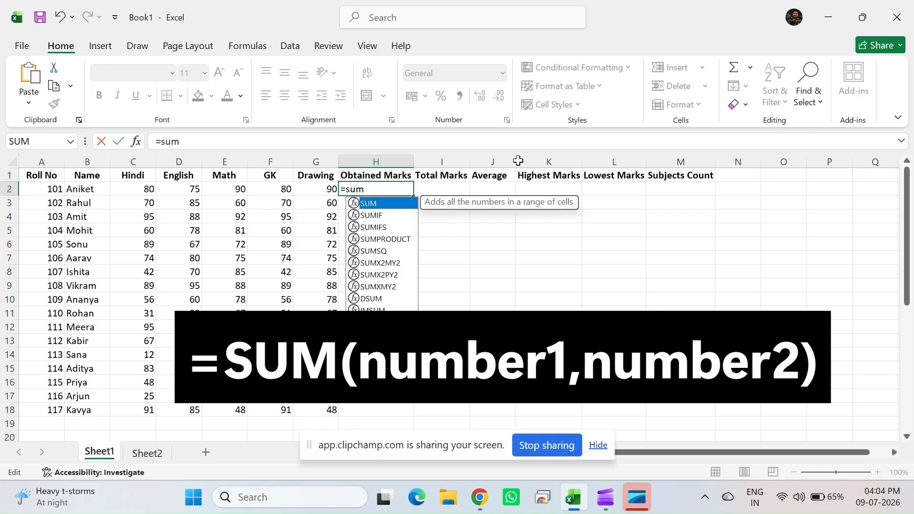
type("(")
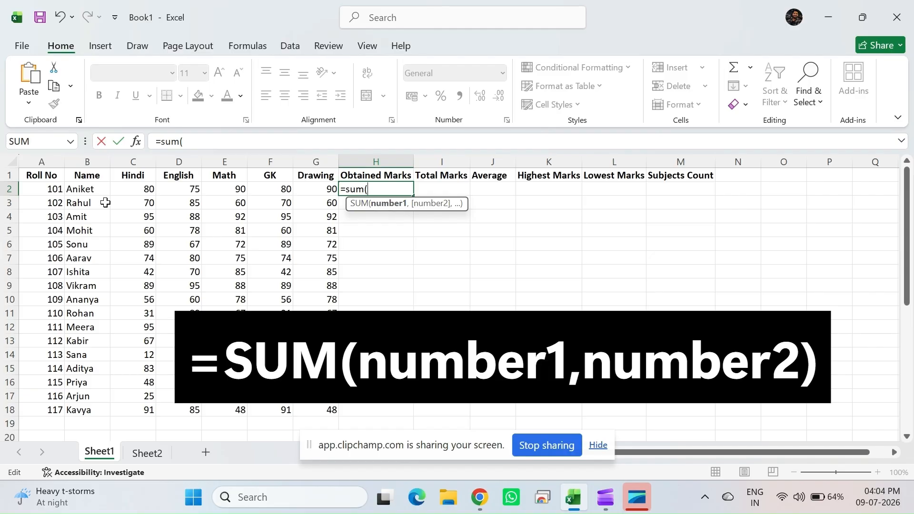
left_click(135, 188)
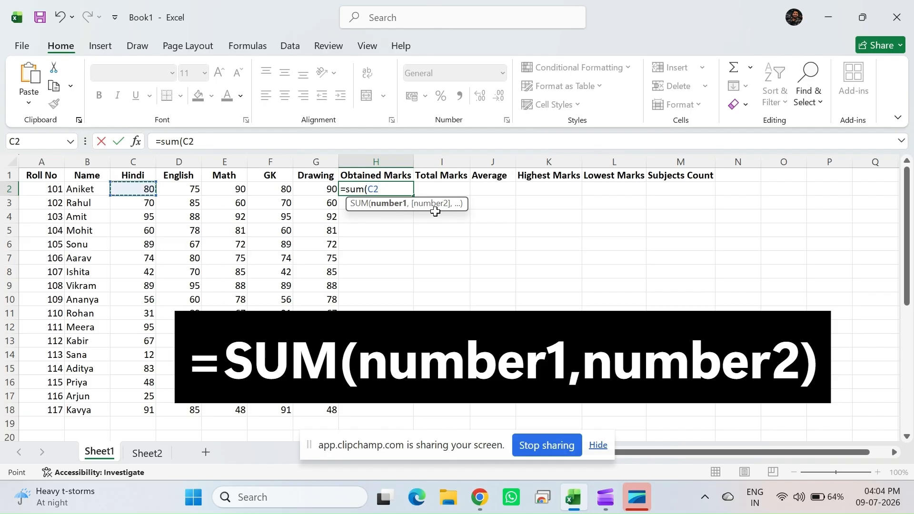
type(",")
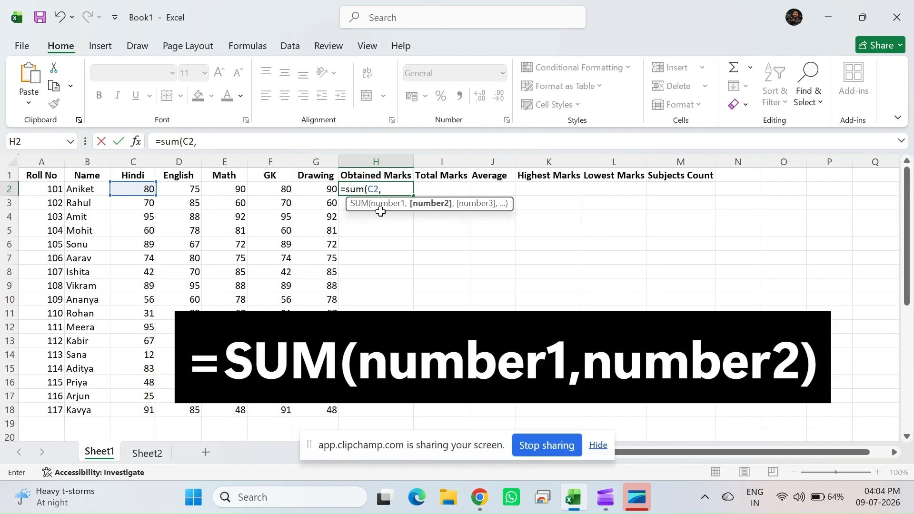
left_click(200, 186)
type(",")
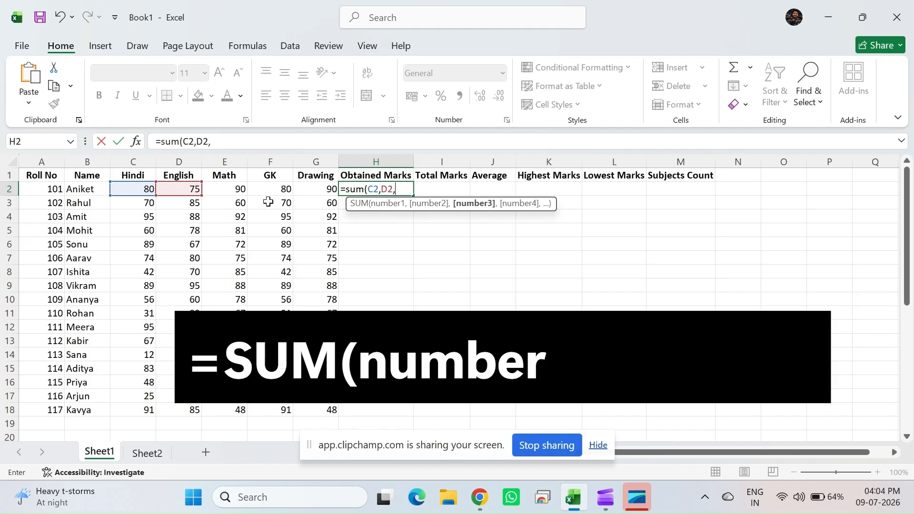
left_click(233, 190)
type(",")
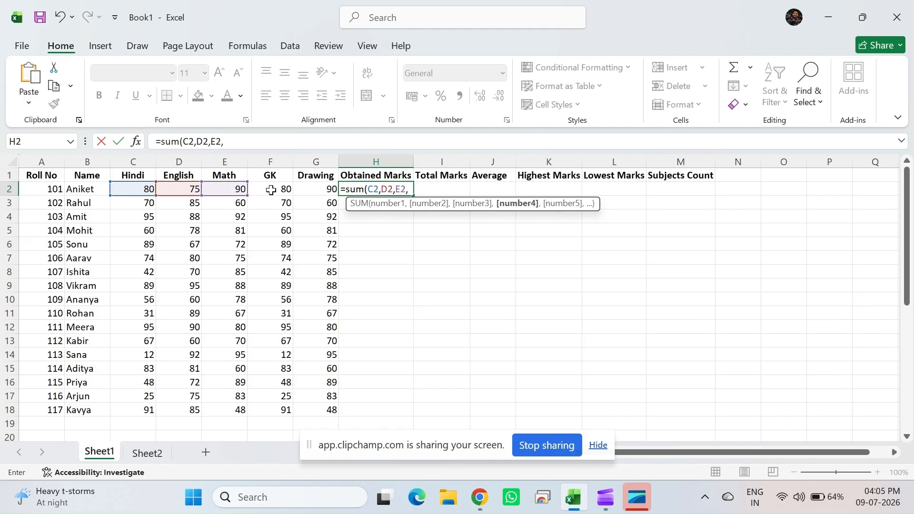
left_click(271, 190)
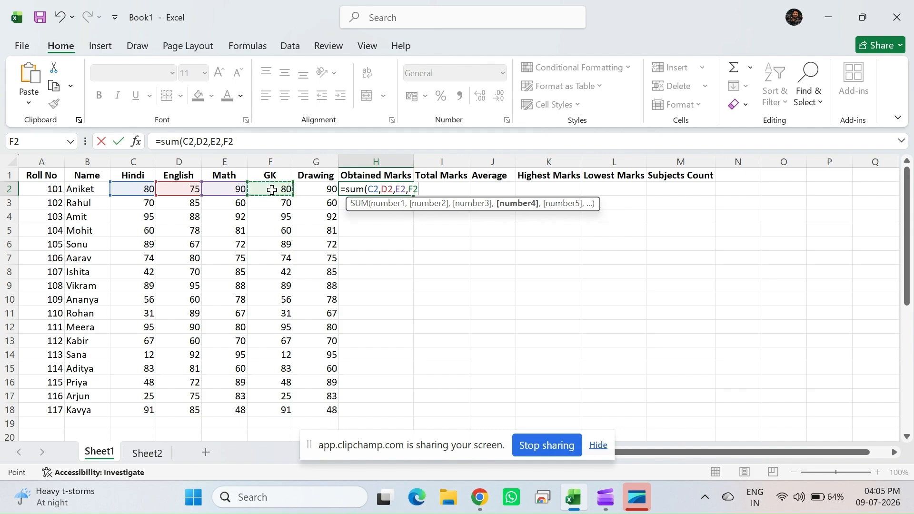
type(",")
left_click(312, 189)
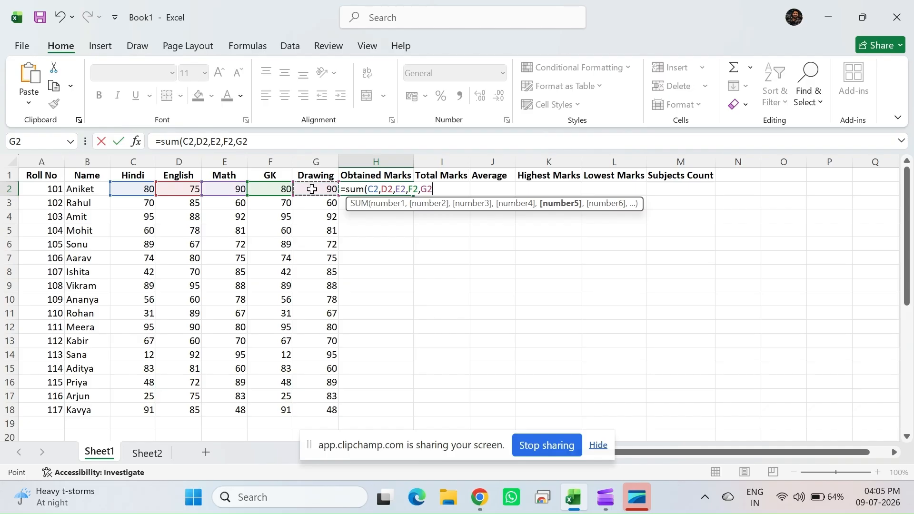
type(")")
key("Return")
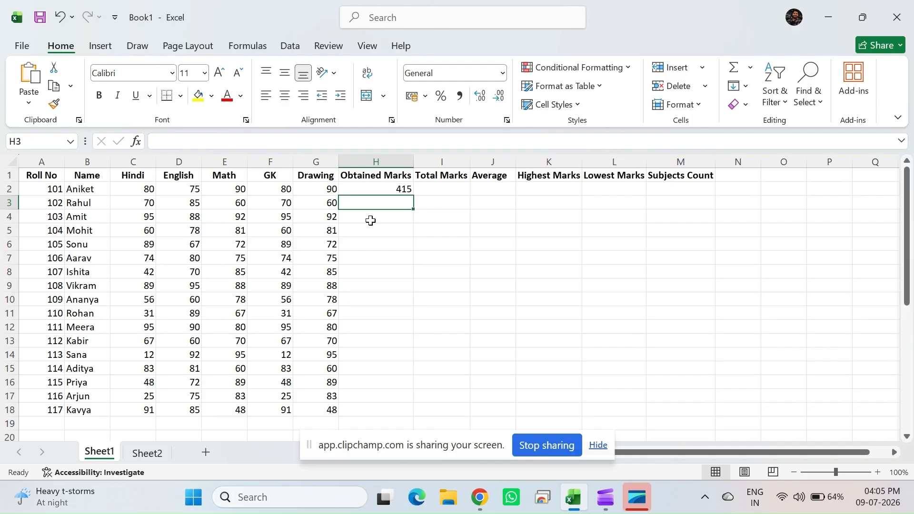
Enter 500 as the Total Marks value for the first student in I2.
left_click(440, 193)
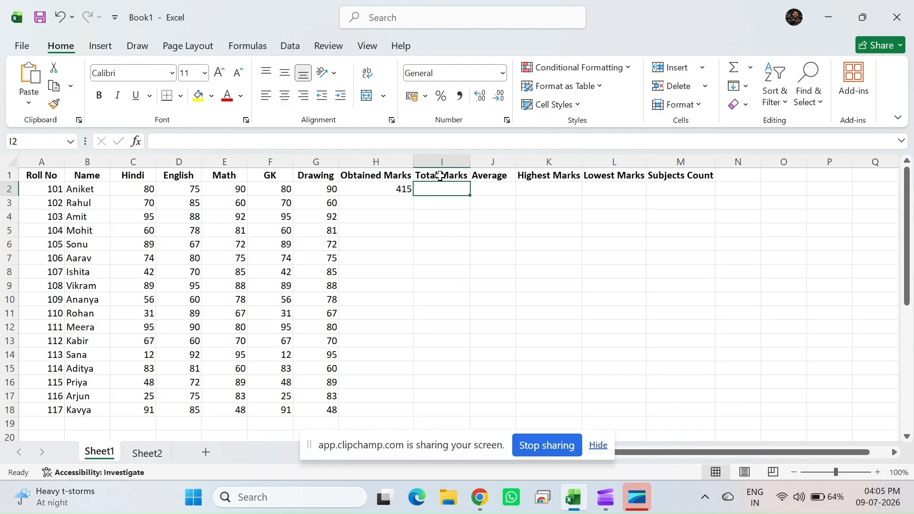
type("500")
key("ctrl+Return")
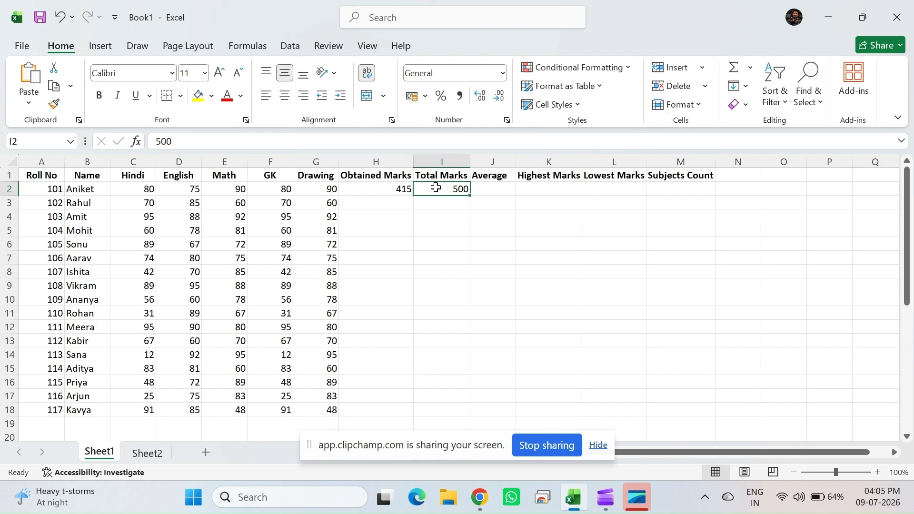
Fill the Total Marks value from I2 down through I18 for all students.
key("shift+Down")
key("shift+Down")
key("shift+Down")
key("shift+Down")
key("shift+Down")
key("shift+Down")
key("shift+Down")
key("shift+Down")
key("shift+Down")
key("shift+Down")
key("shift+Down")
key("shift+Down")
key("shift+Down")
key("shift+Down")
key("shift+Down")
key("shift+Down")
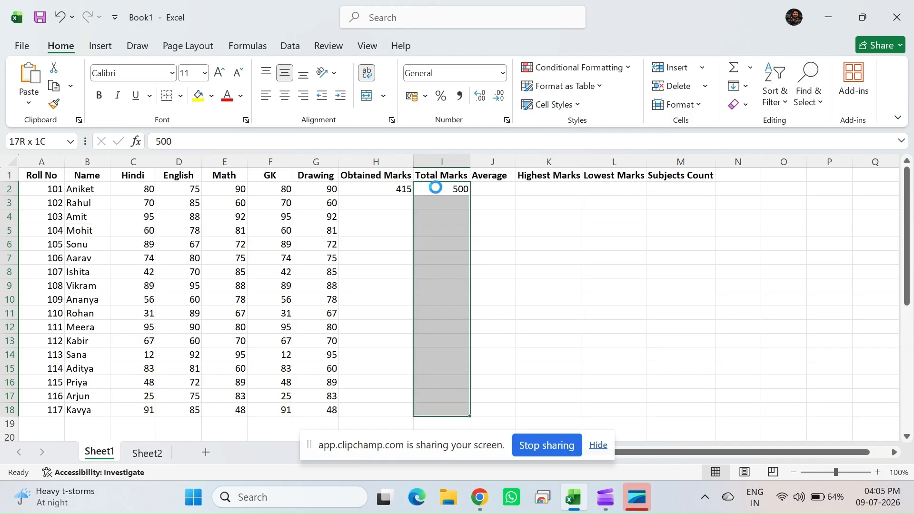
key("ctrl+d")
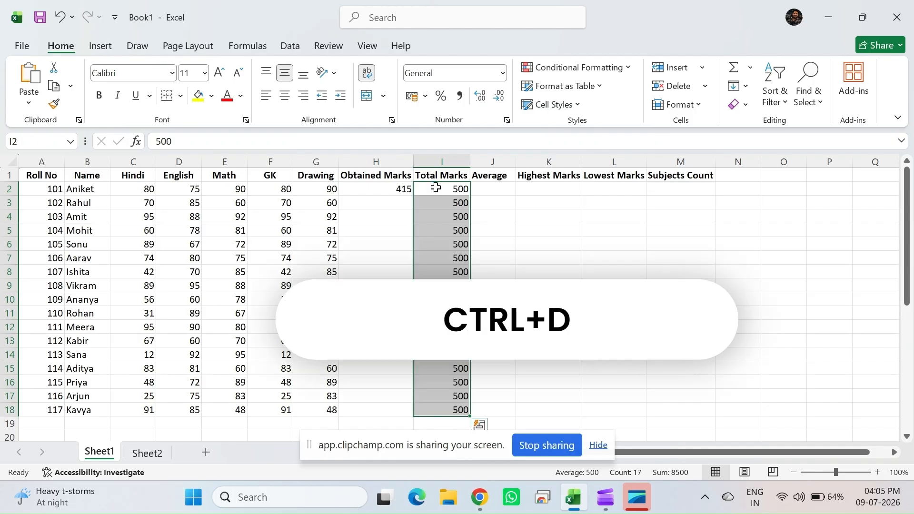
Examine the SUM formula in H2 and highlight all the subject marks in C2:G18.
left_click(360, 185)
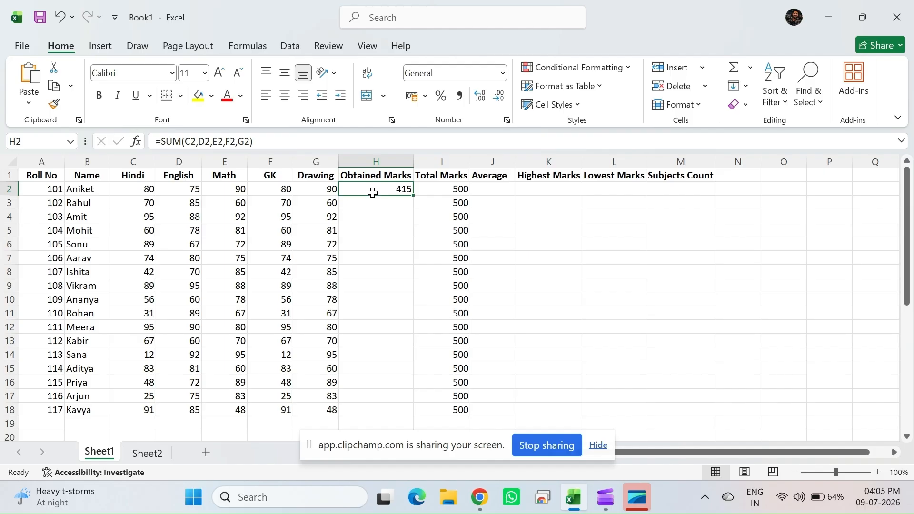
left_click(147, 186)
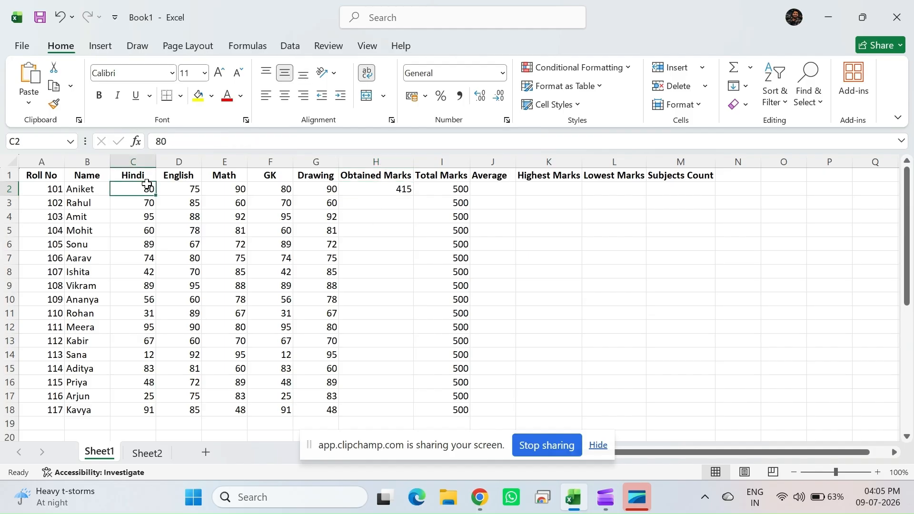
key("shift+Right")
key("shift+Right")
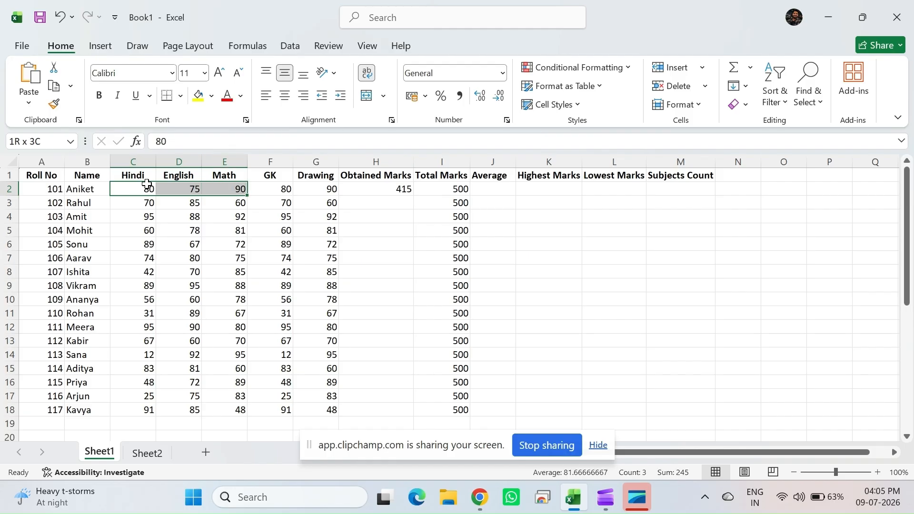
key("shift+Right")
key("shift+Right")
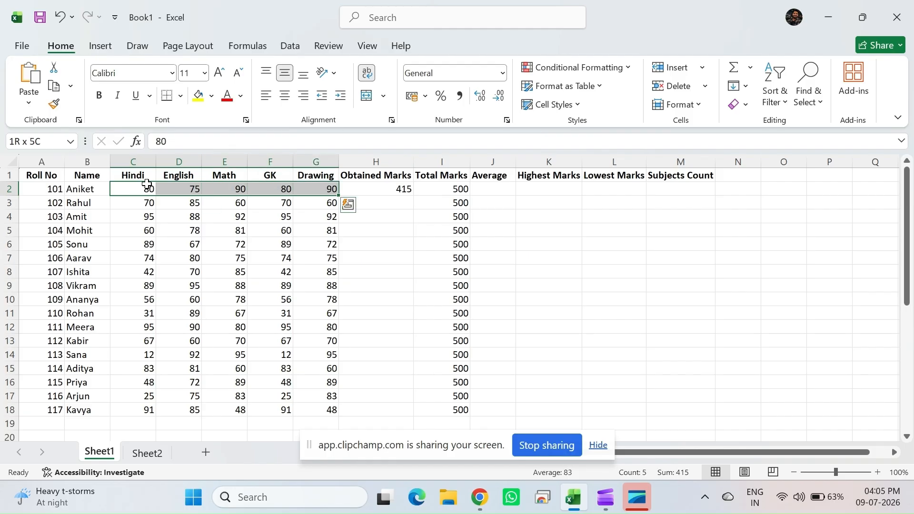
key("shift+Down")
key("shift+Down")
key("shift+Down")
key("shift+Down")
key("shift+Down")
key("shift+Down")
key("shift+Down")
key("shift+Down")
key("shift+Down")
key("shift+Down")
key("shift+Down")
key("shift+Down")
key("shift+Down")
key("shift+Down")
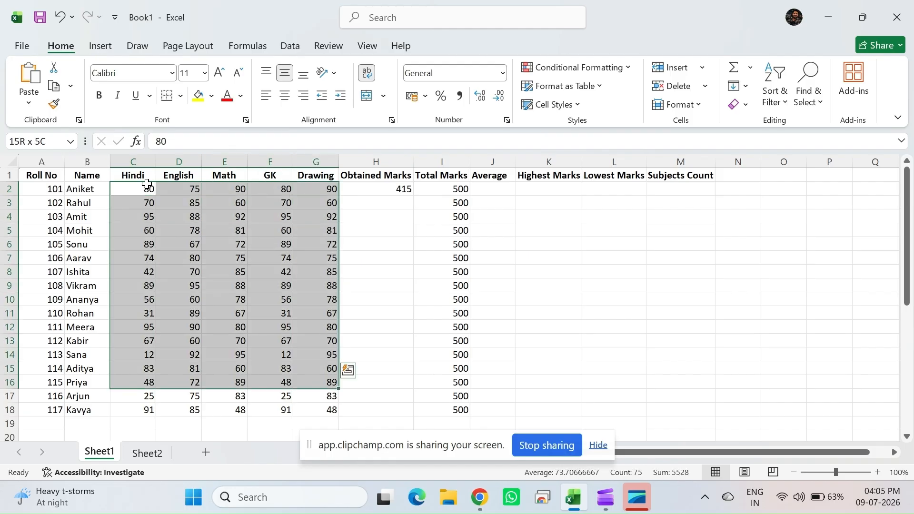
key("shift+Down")
key("shift+Down")
Copy the SUM formula from H2 down through H18 to fill the Obtained Marks column.
left_click(388, 190)
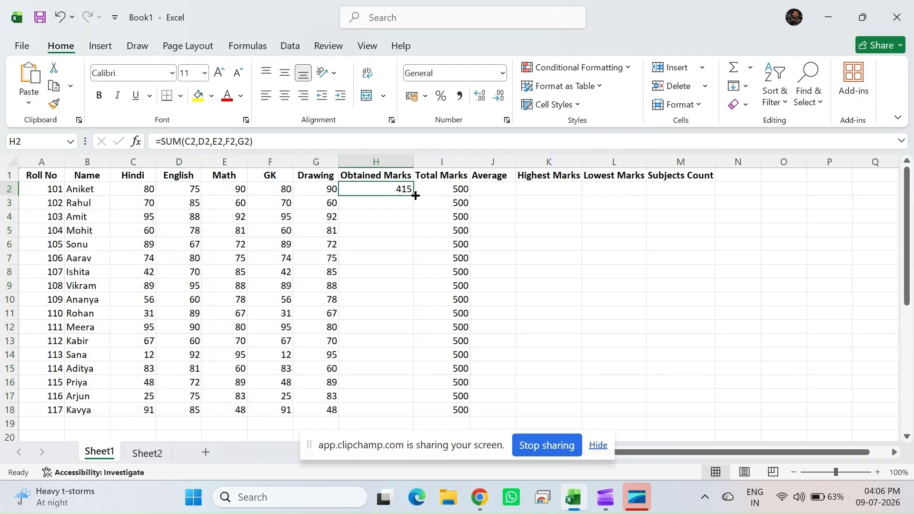
left_click_drag(415, 196, 414, 418)
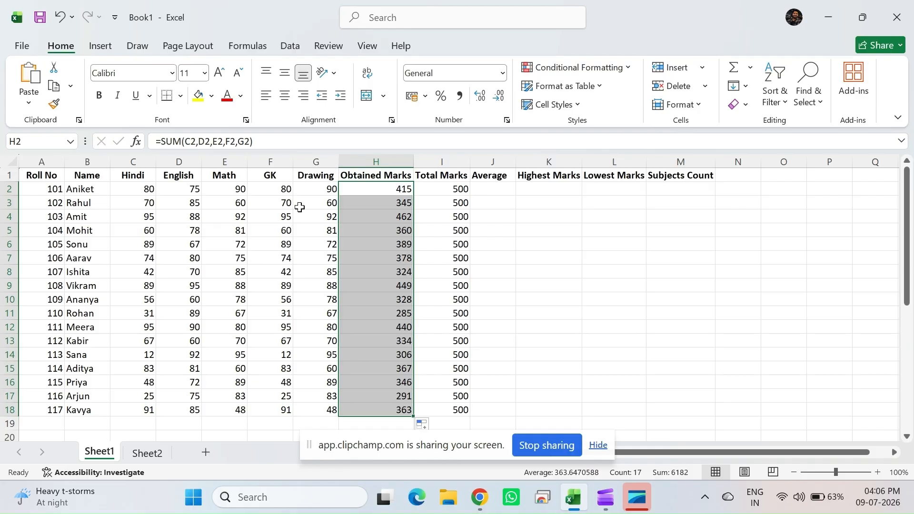
Examine the copied formulas in the Obtained Marks column, comparing the cell references in H2 and H3.
left_click(387, 230)
left_click(402, 203)
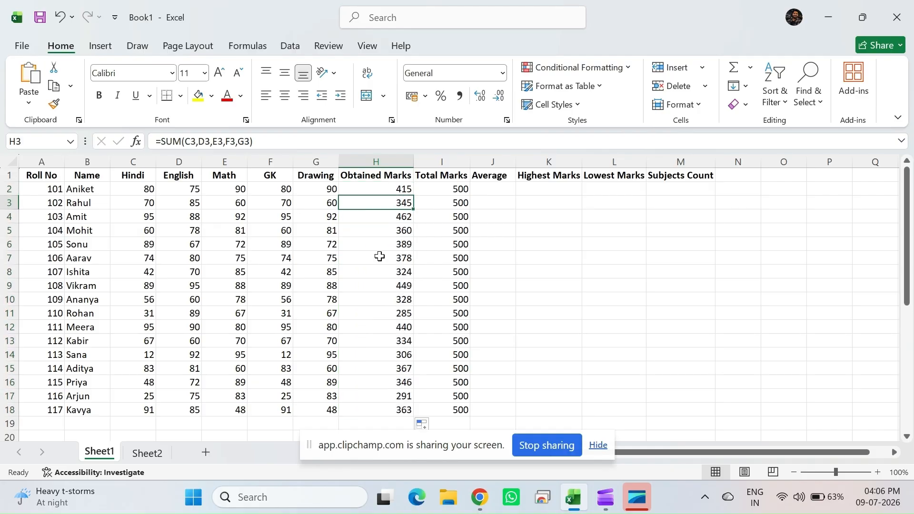
left_click(400, 188)
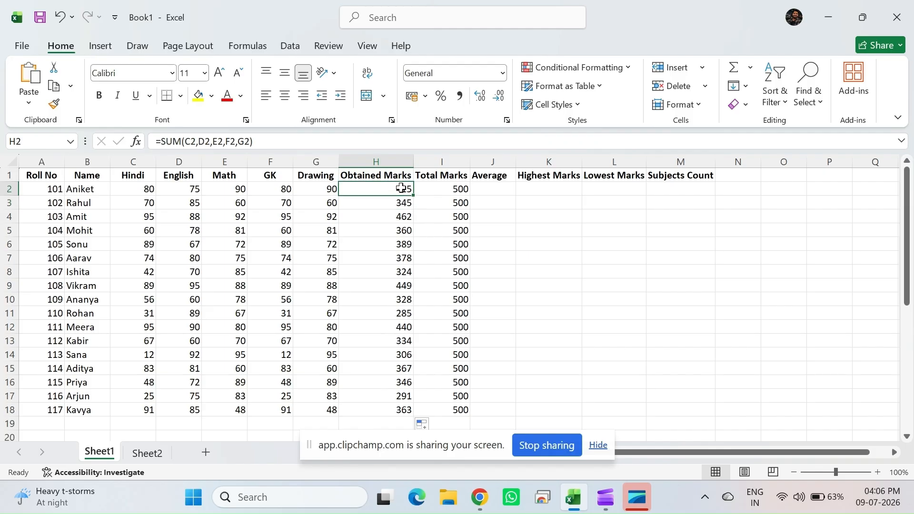
left_click(394, 205)
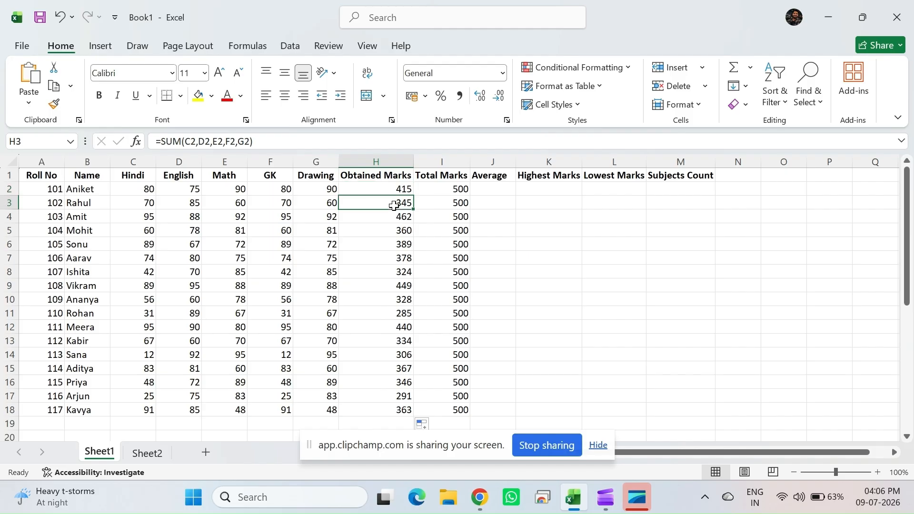
key("Down")
key("Up")
key("Up")
key("Up")
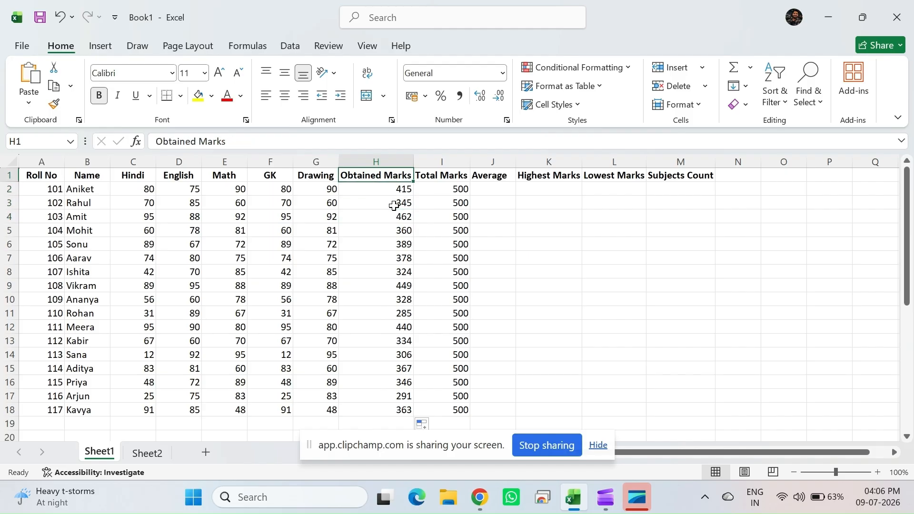
left_click(410, 191)
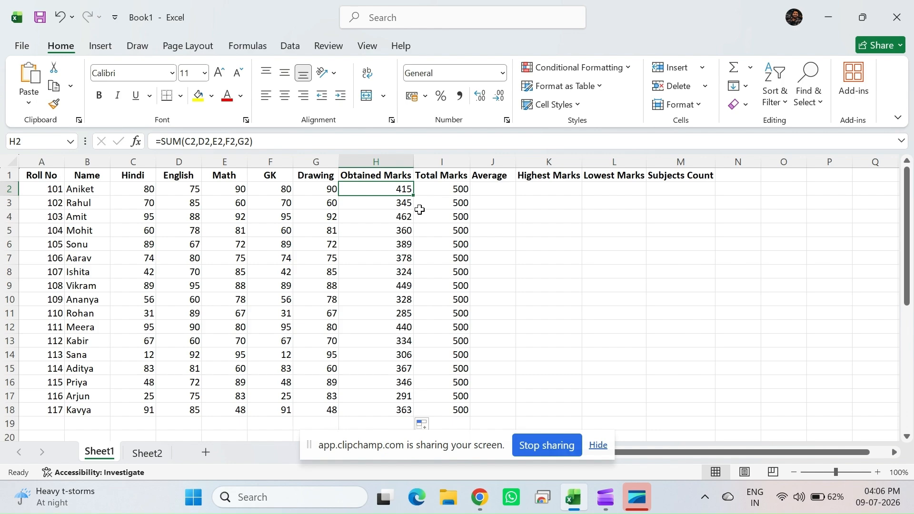
Calculate the first student's average in J2 with the formula =AVERAGE(C2:G2).
left_click(452, 191)
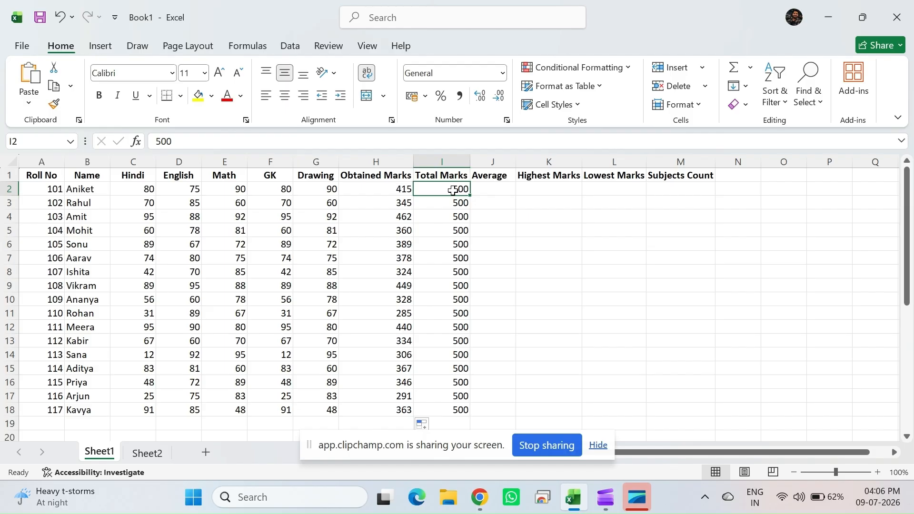
left_click(487, 190)
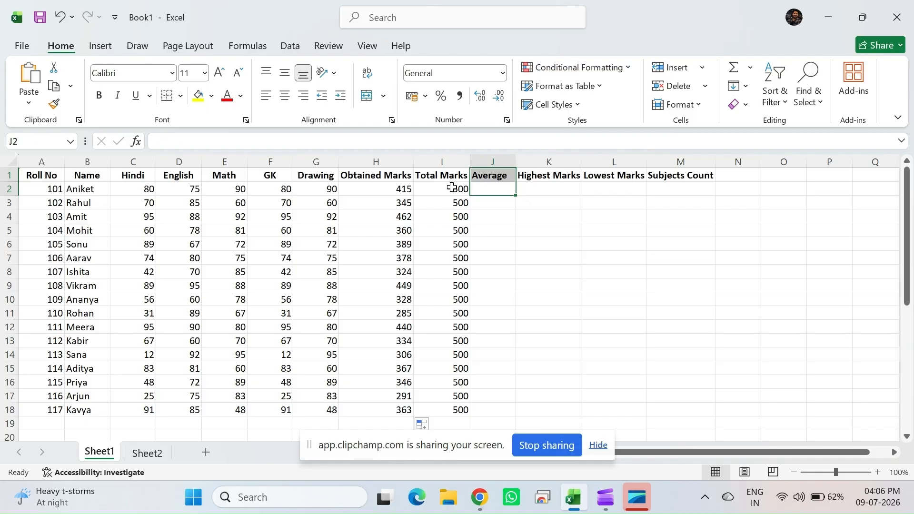
double_click(499, 188)
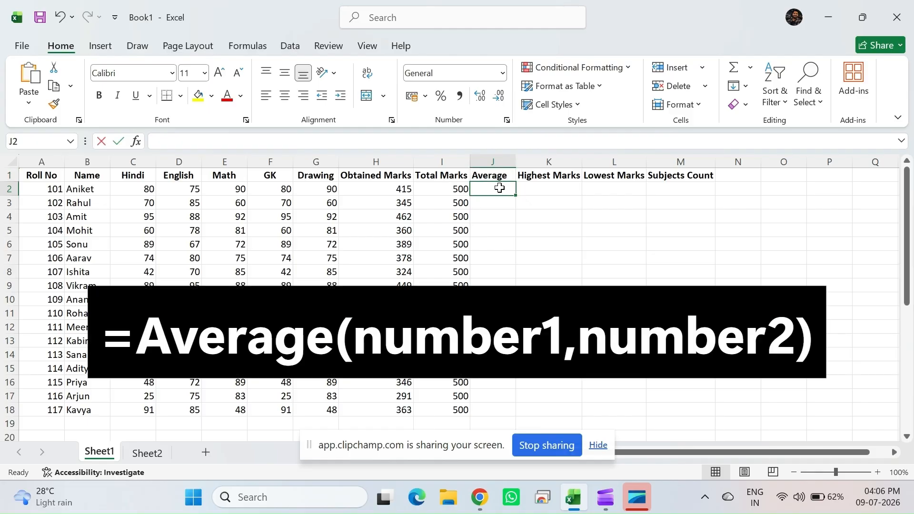
type("=")
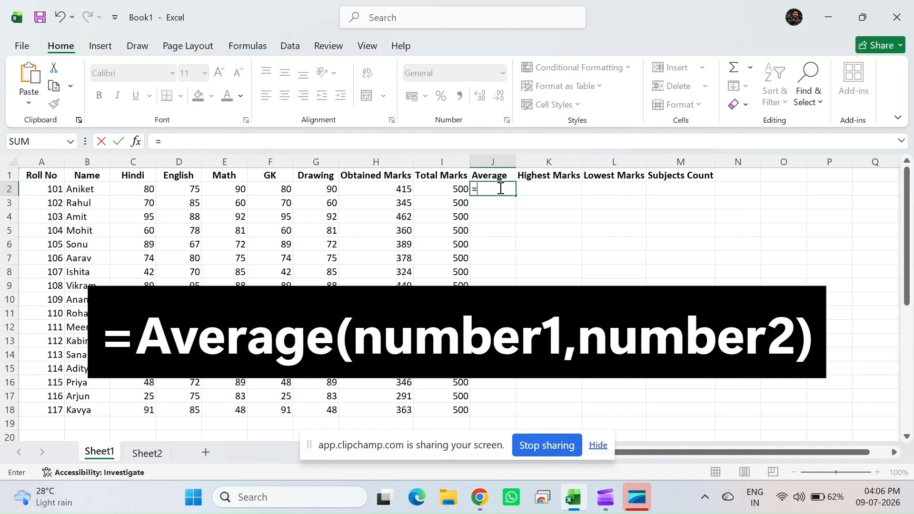
type("aver")
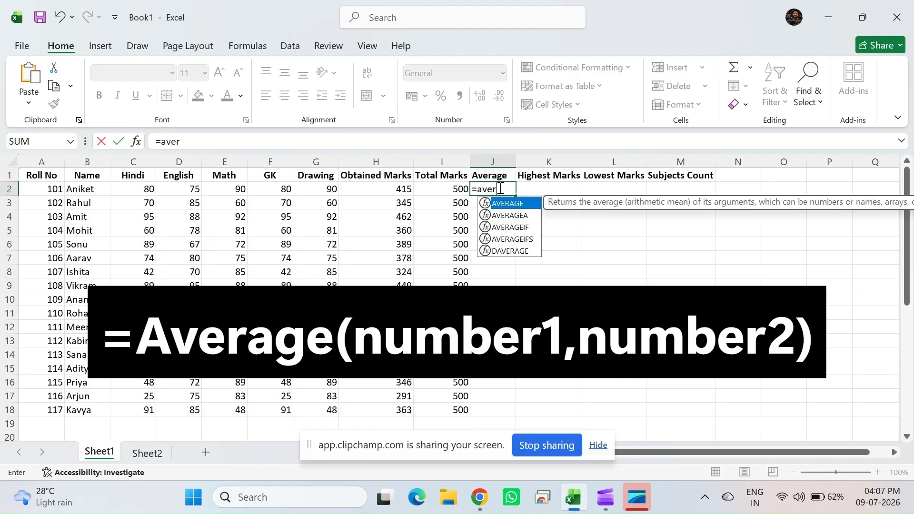
type("age(")
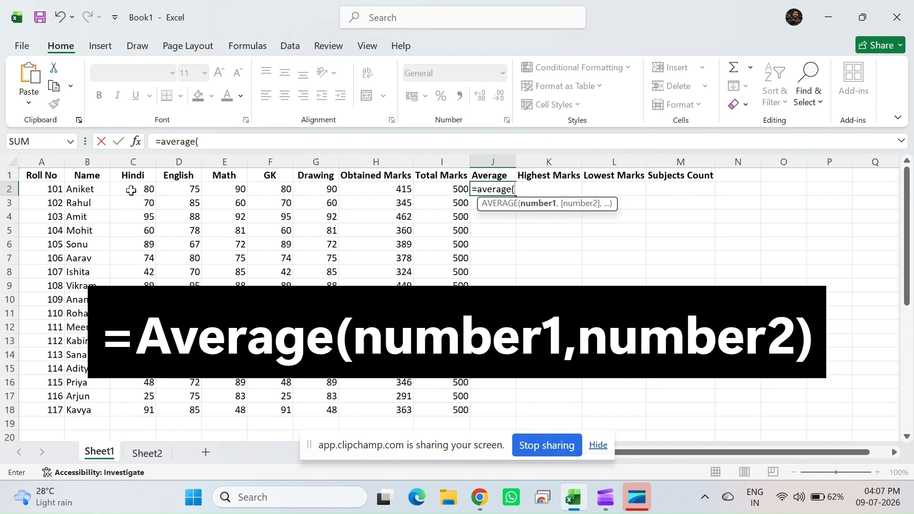
left_click_drag(131, 190, 324, 196)
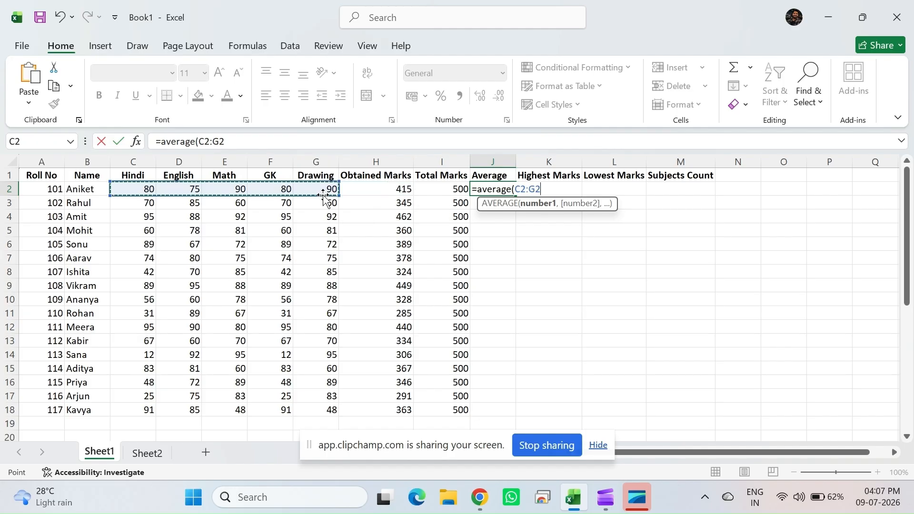
key("Return")
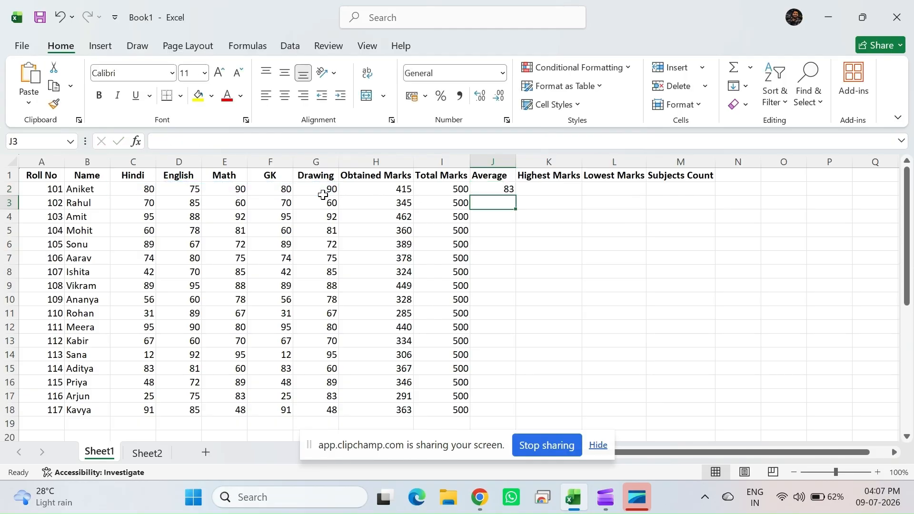
key("Up")
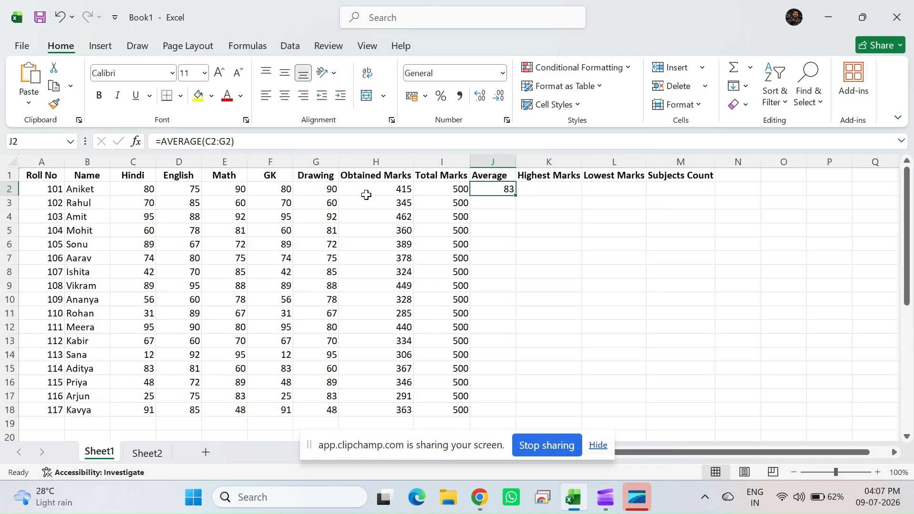
Change the first student's Drawing mark in G2 to 91.
left_click(318, 187)
double_click(317, 186)
key("BackSpace")
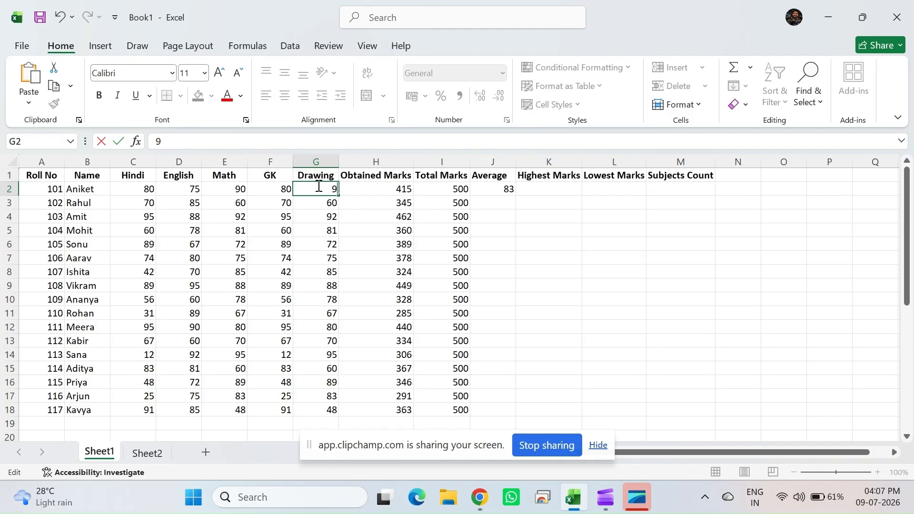
type("1")
key("Return")
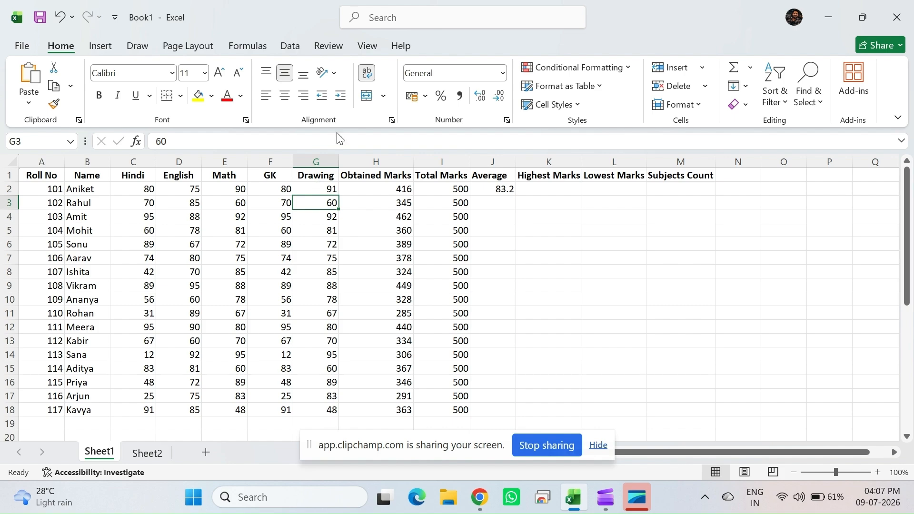
Find the first student's highest subject mark in K2 with the formula =MAX(C2:G2).
left_click(573, 186)
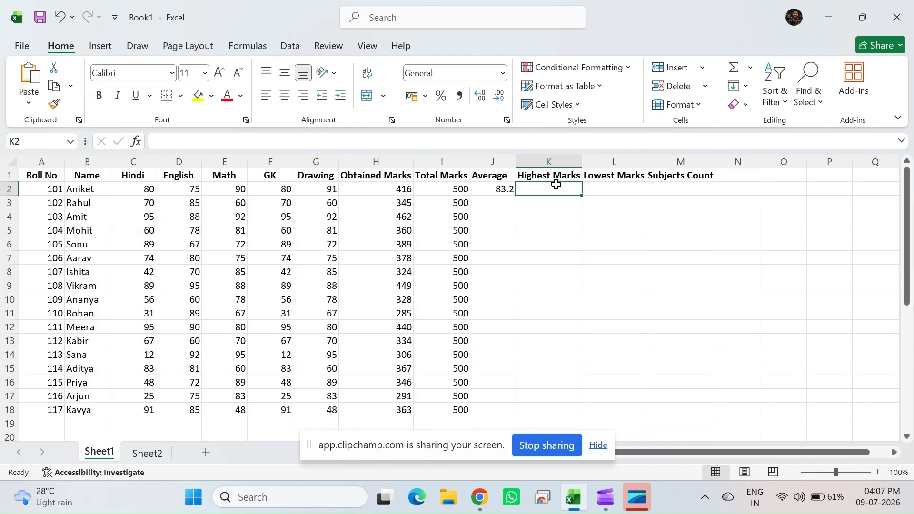
double_click(556, 189)
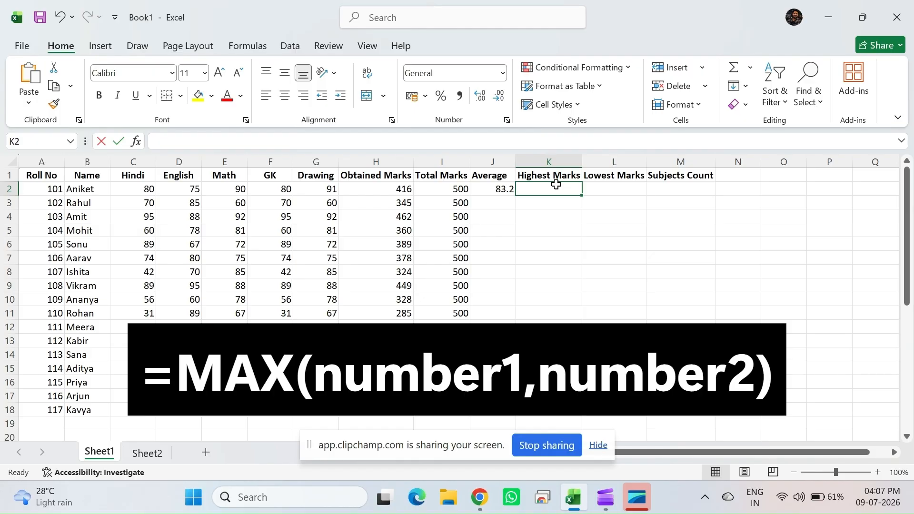
type("=")
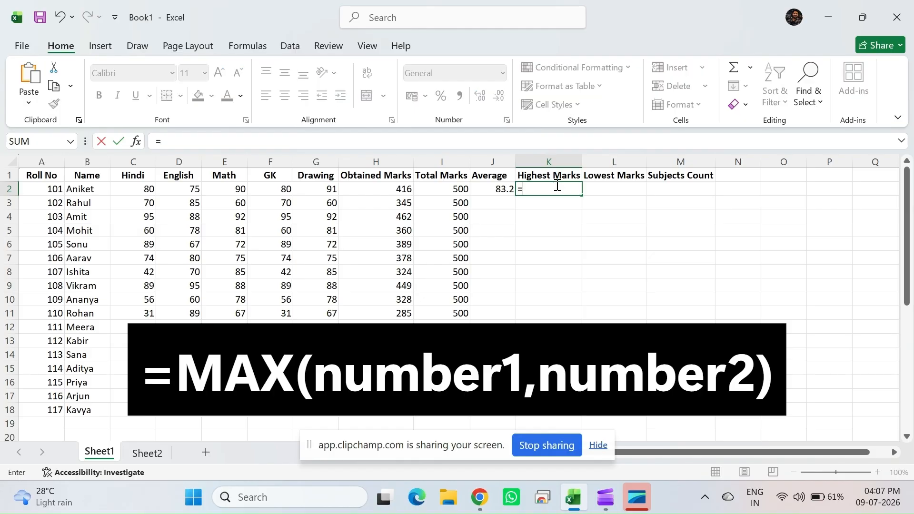
type("ma")
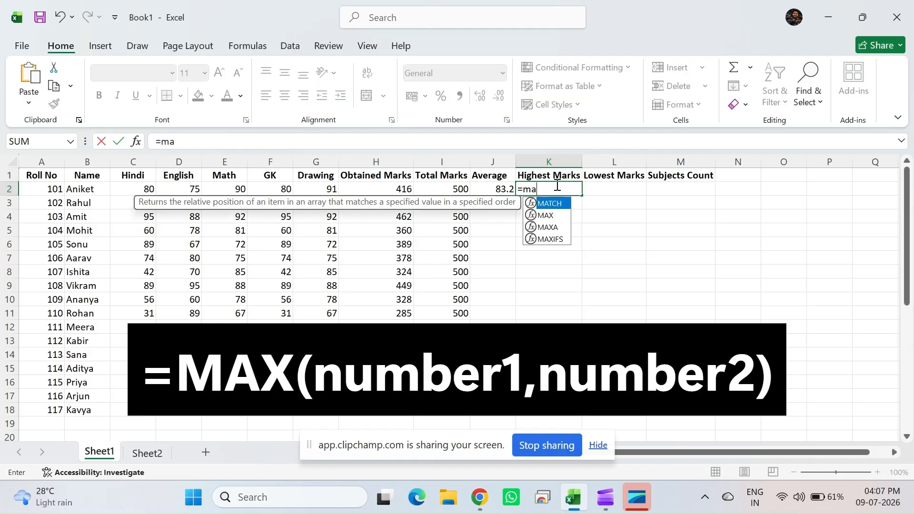
type("x")
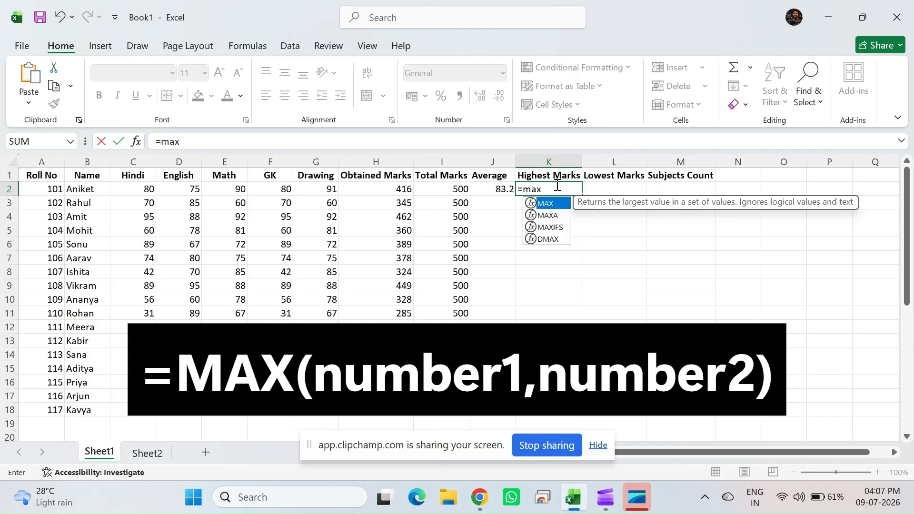
type("(")
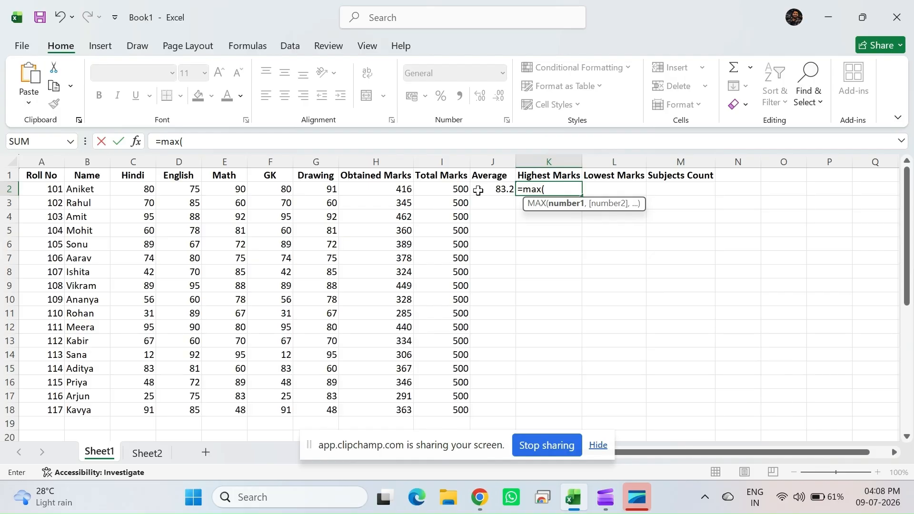
left_click(144, 188)
key("shift+Right")
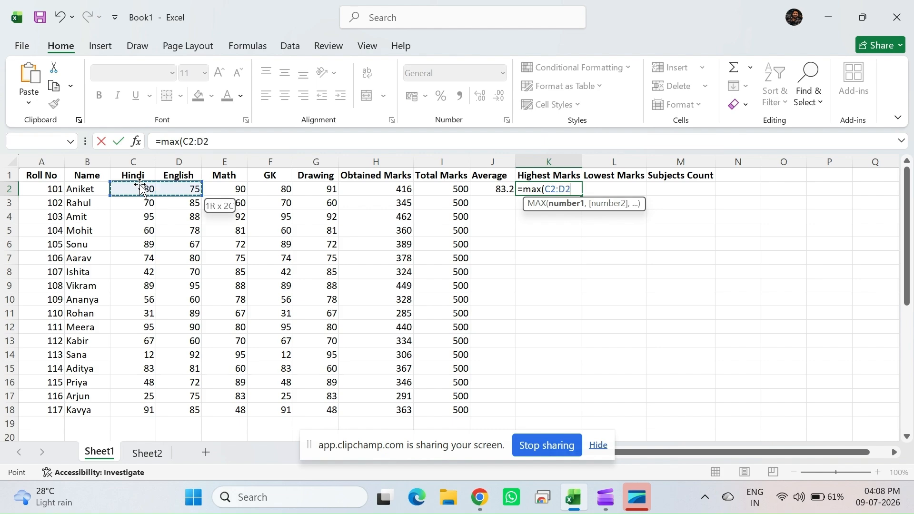
key("shift+Right")
key("shift+Right")
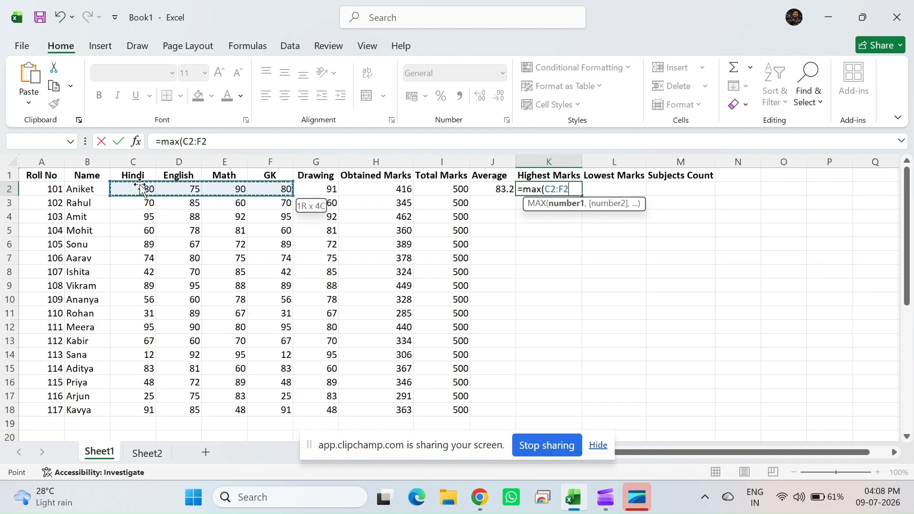
key("shift+Right")
key("shift+Right")
key("shift+Left")
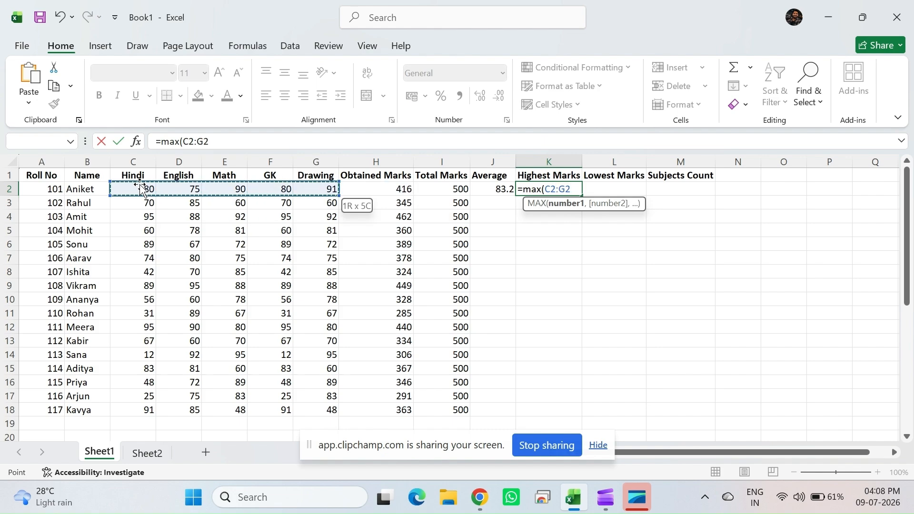
type(")")
key("Return")
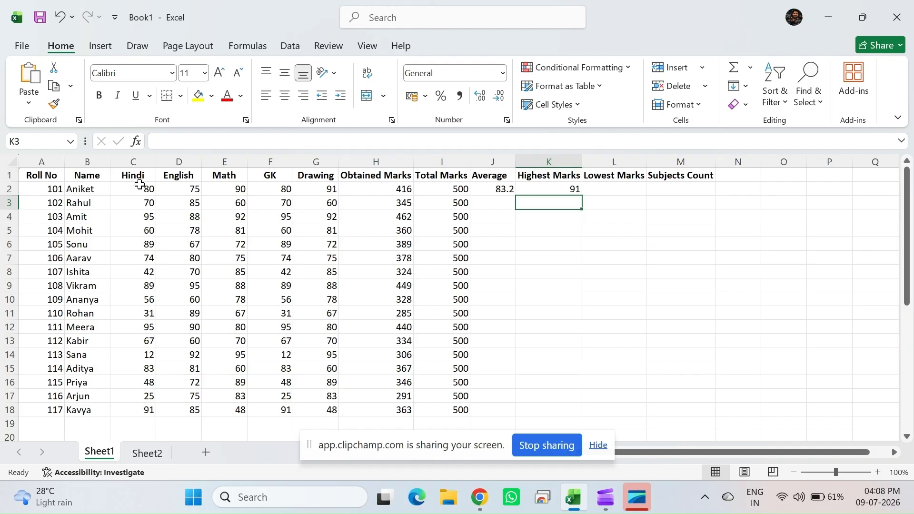
Find the first student's lowest subject mark in L2 with the formula =MIN(C2:G2).
key("Up")
key("Right")
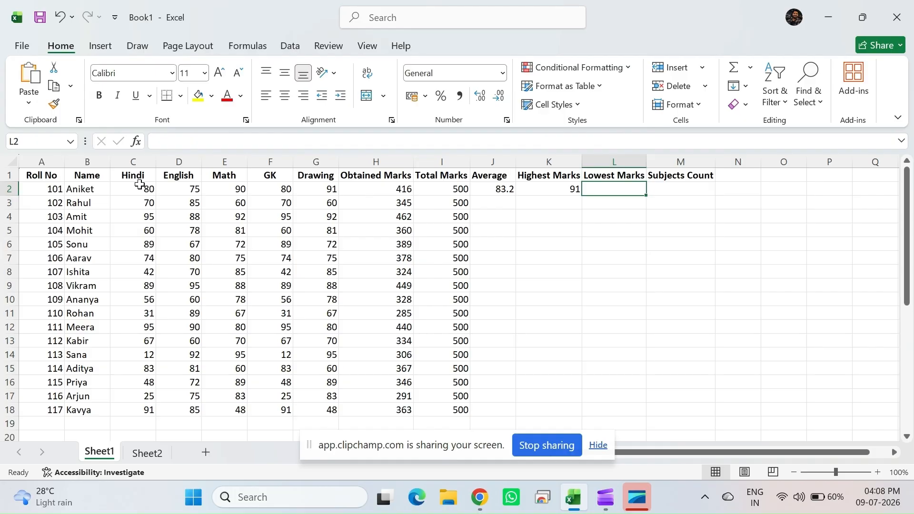
type("=")
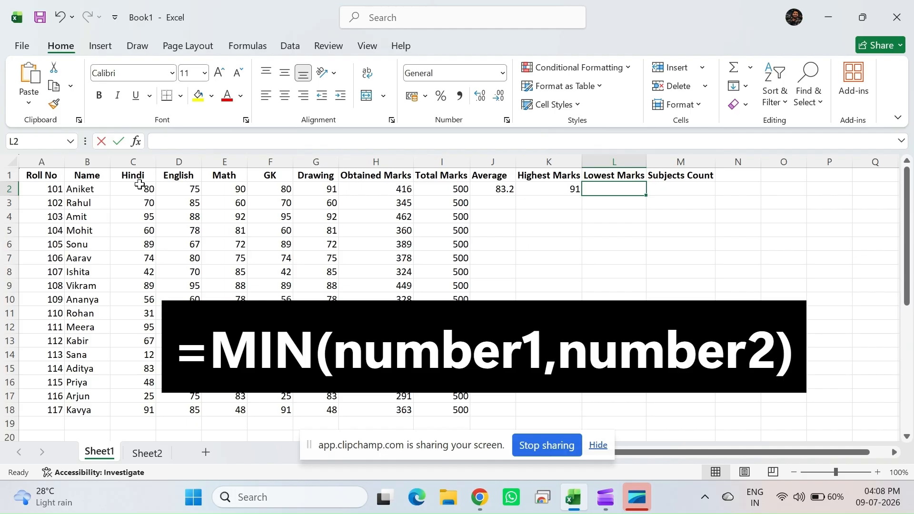
type("=mi")
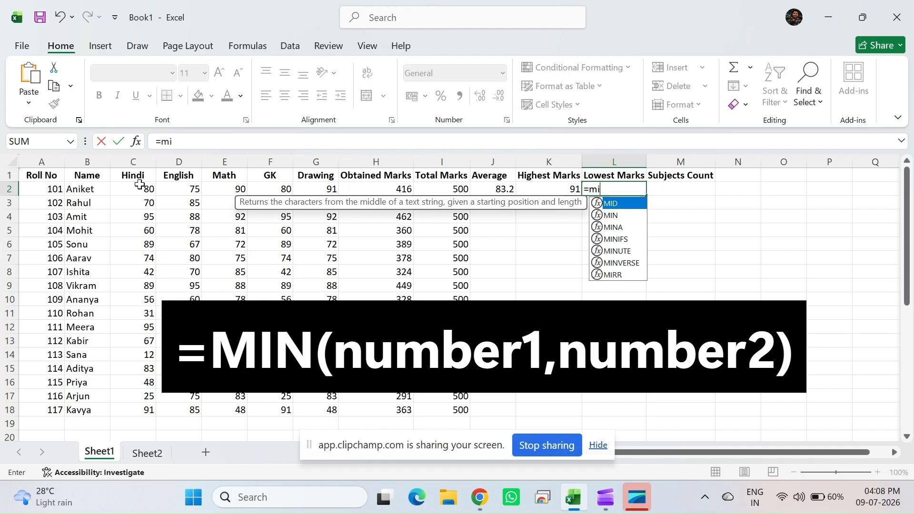
type("n(")
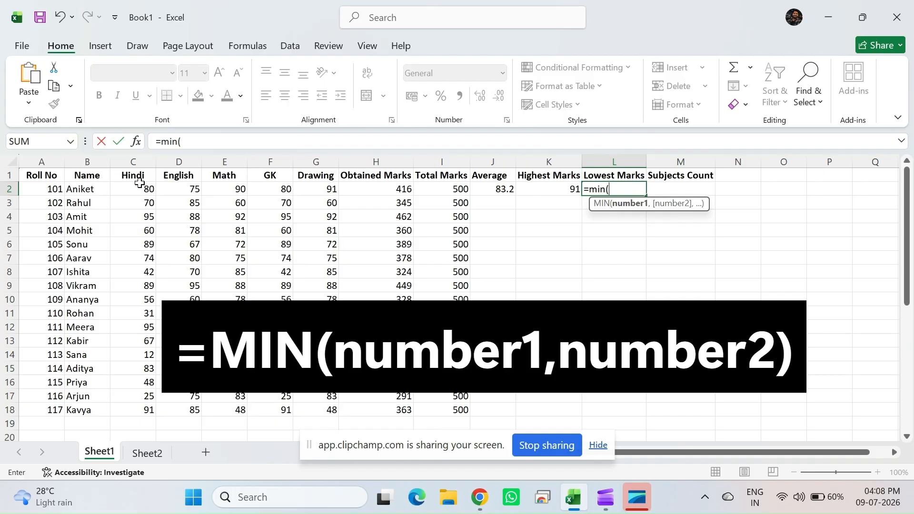
left_click_drag(139, 188, 332, 189)
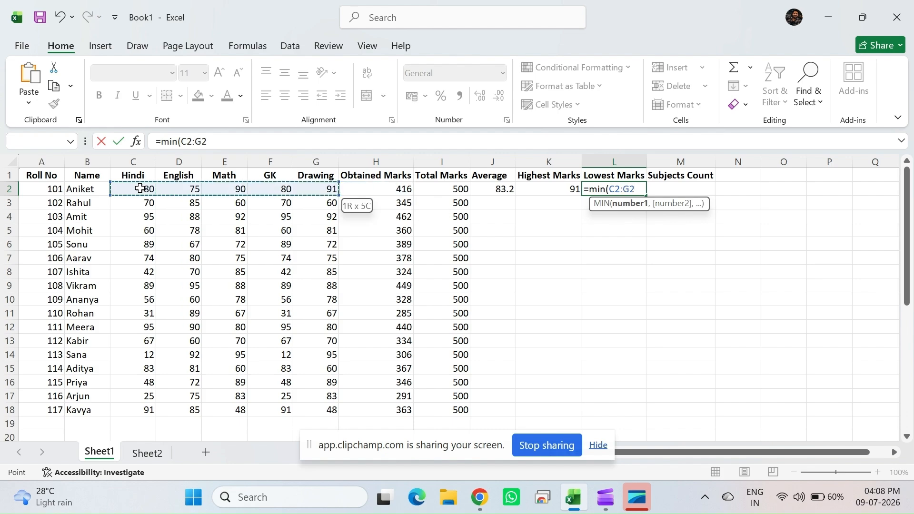
type(")")
key("Return")
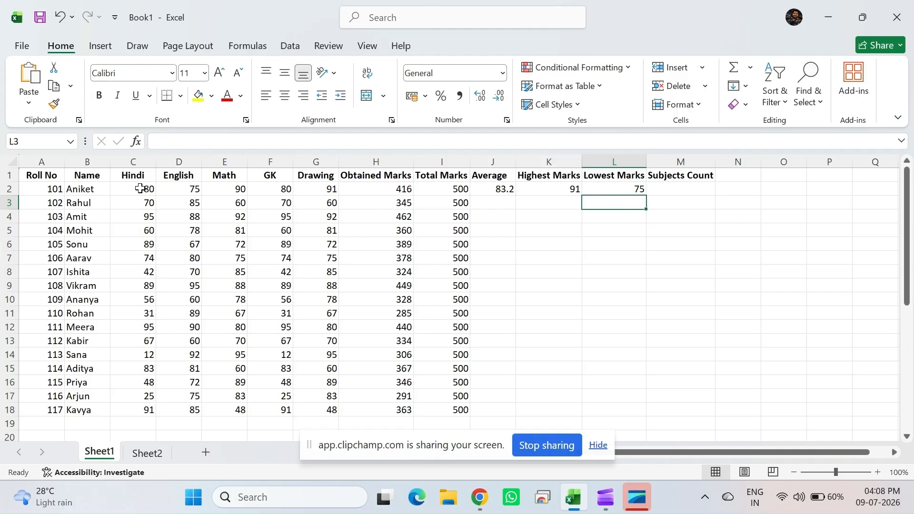
Count the first student's subjects in M2 with the formula =COUNT(C2:G2).
key("Up")
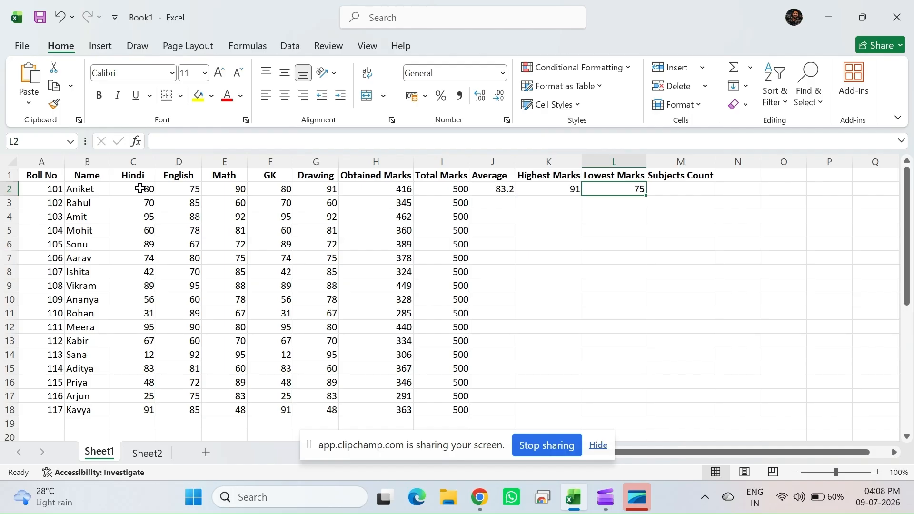
key("Right")
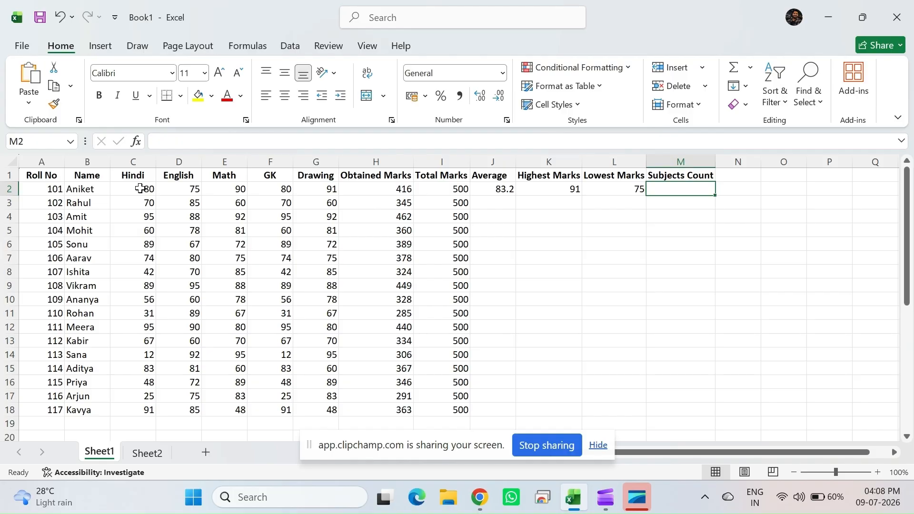
type("=co")
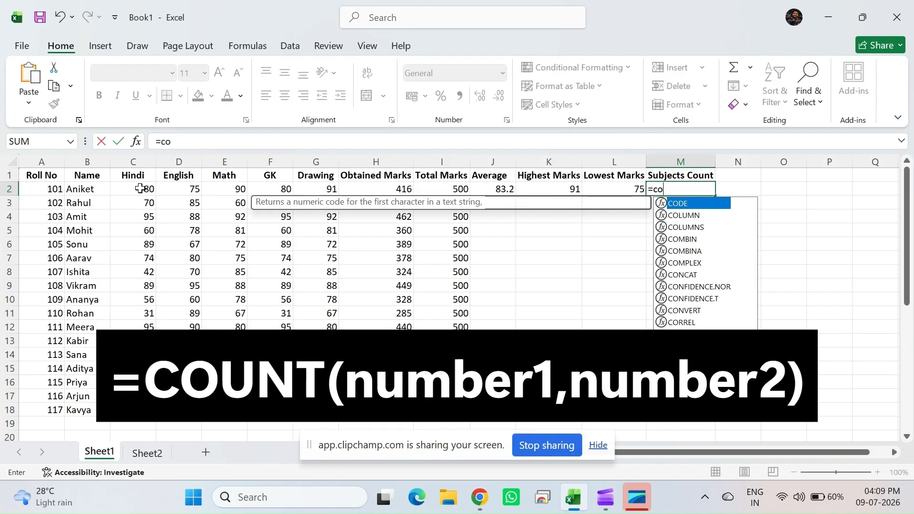
key("BackSpace")
key("BackSpace")
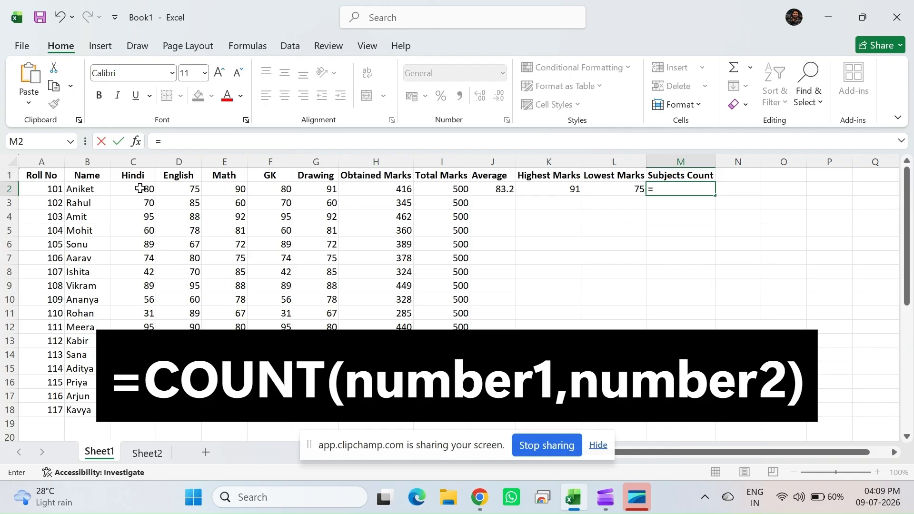
type("coun")
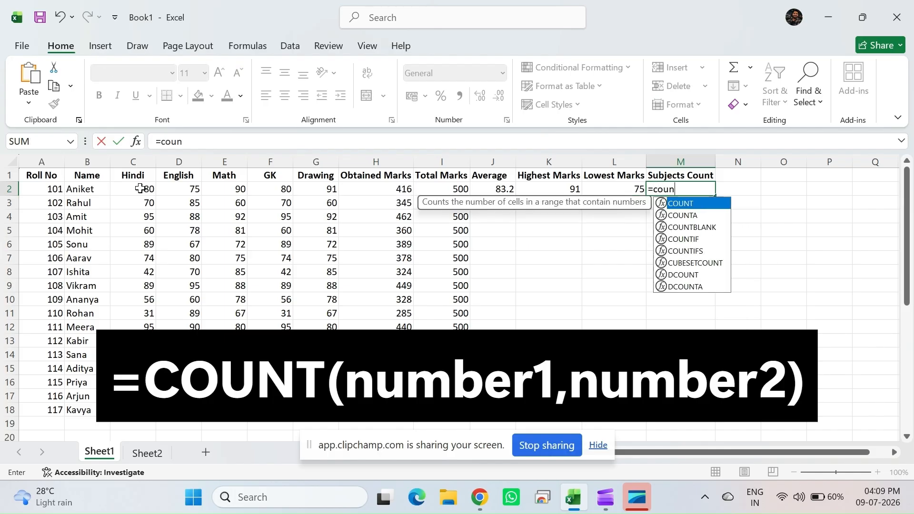
type("t(")
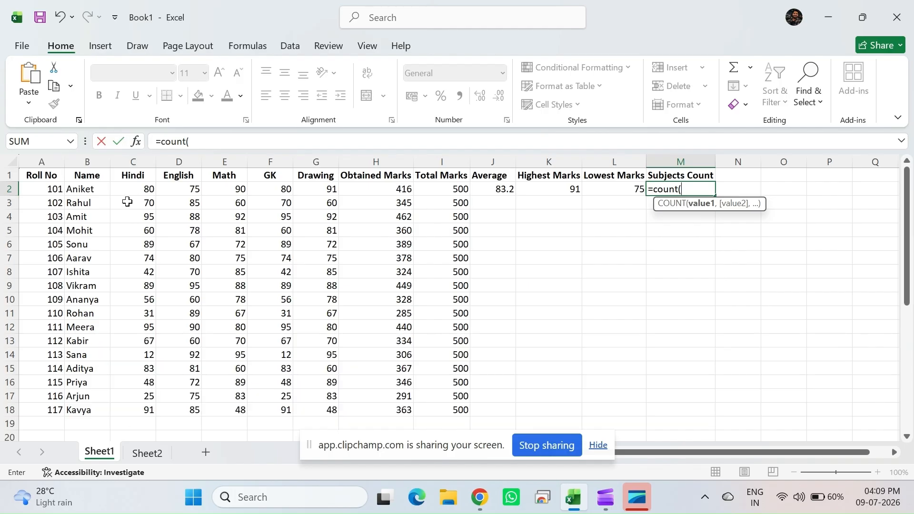
left_click(126, 189)
key("shift+Right")
key("shift+Right")
key("shift+Right")
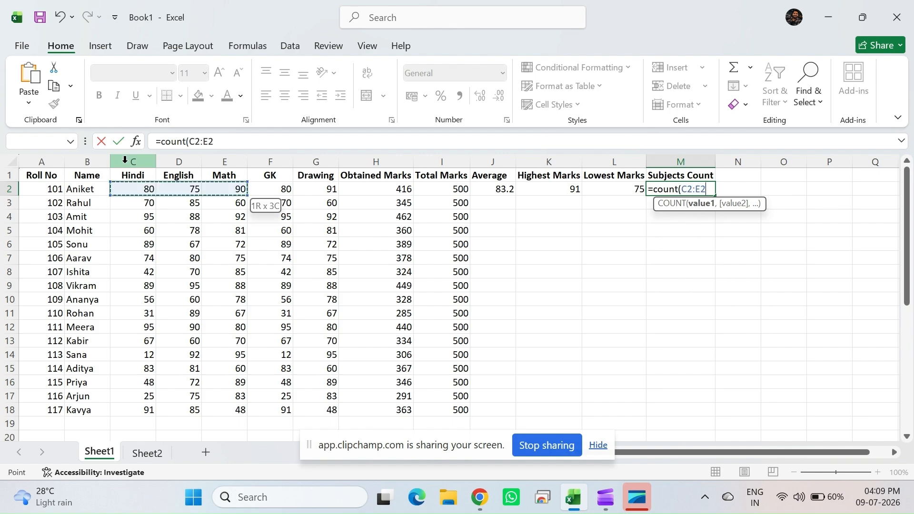
key("shift+Right")
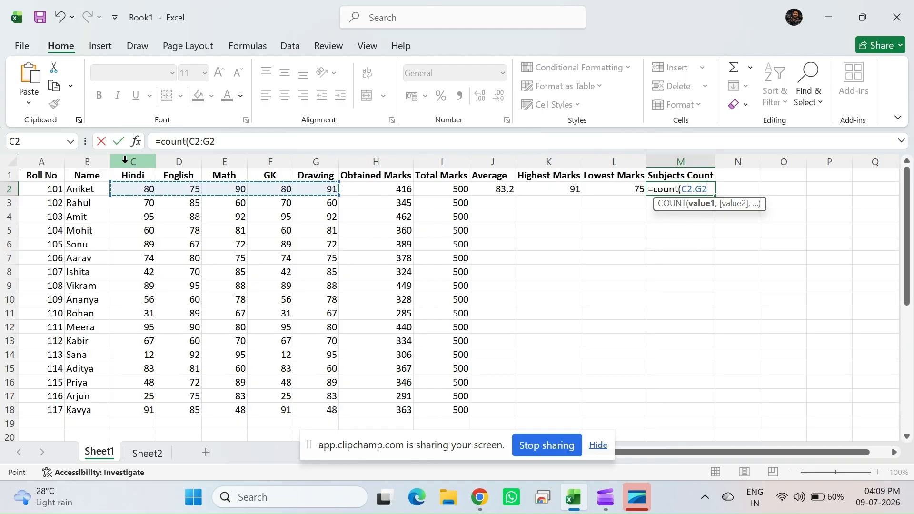
type(")")
key("Return")
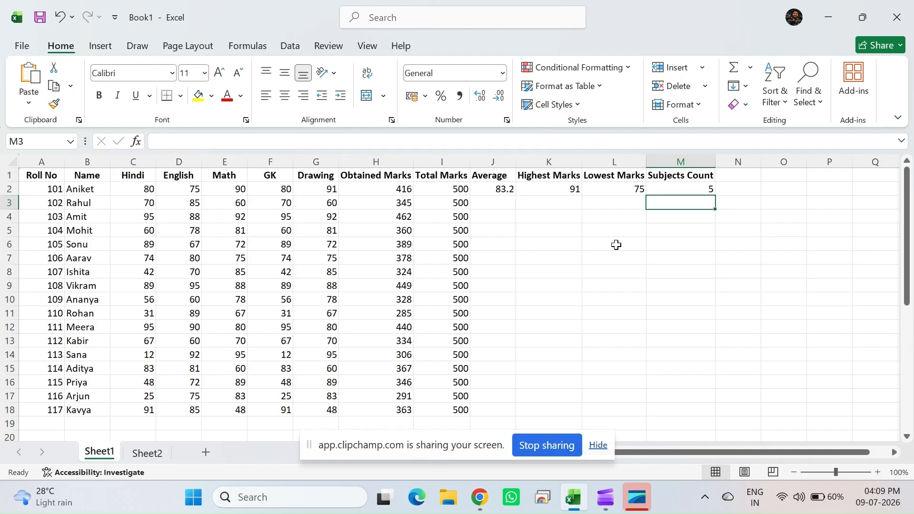
left_click(680, 189)
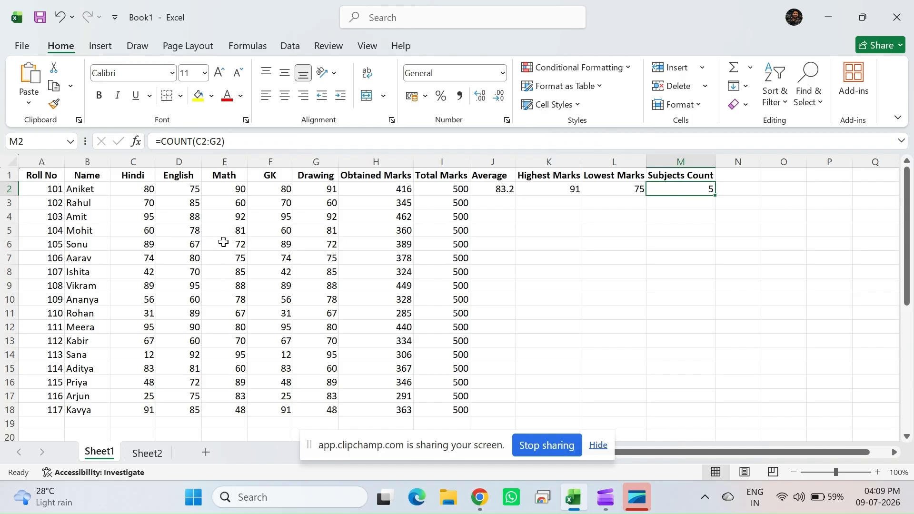
Clear the Math mark in E6, the GK mark in F14 and the English mark in D18.
left_click(238, 243)
key("Delete")
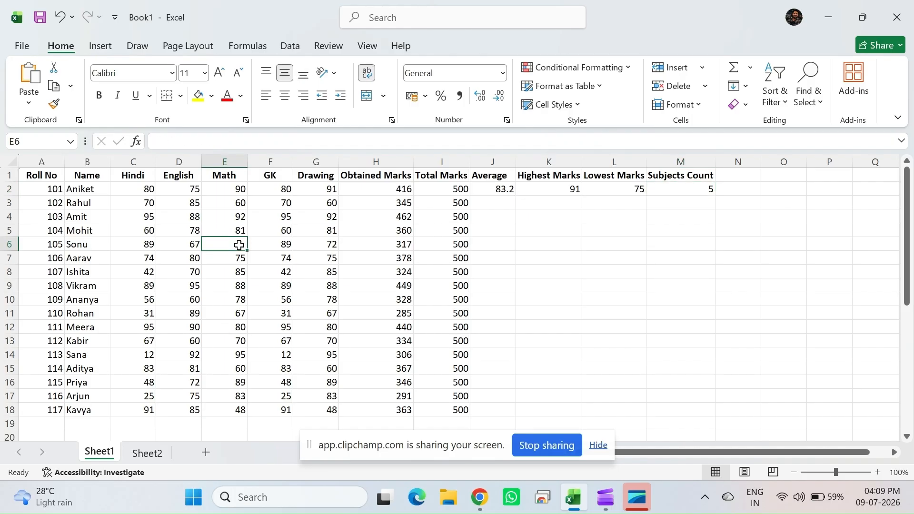
left_click(291, 358)
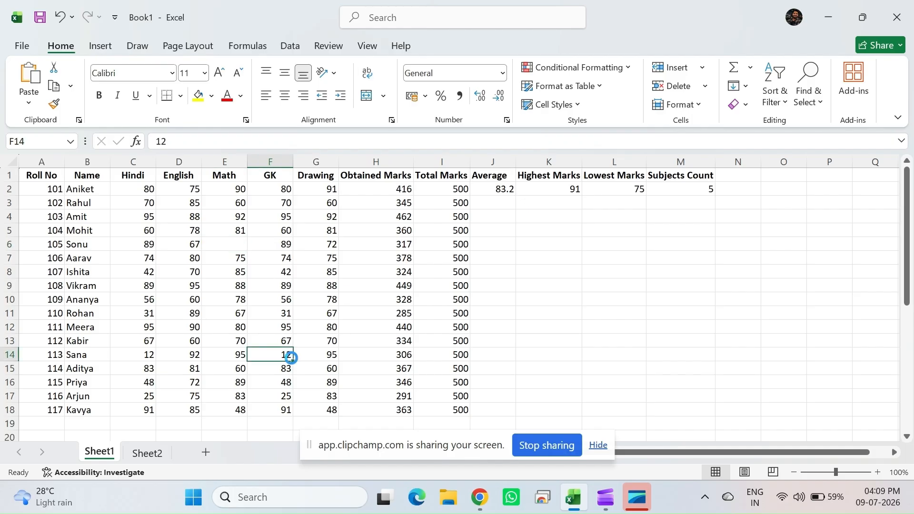
key("Delete")
left_click(186, 413)
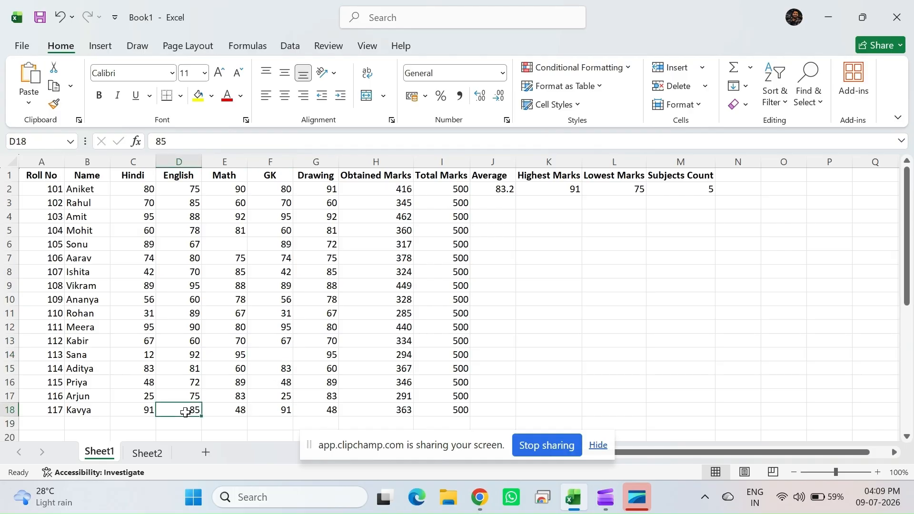
key("Delete")
left_click(547, 354)
Fill the average, highest, lowest and subject count formulas from J2:M2 down to row 18 for all students.
left_click(711, 186)
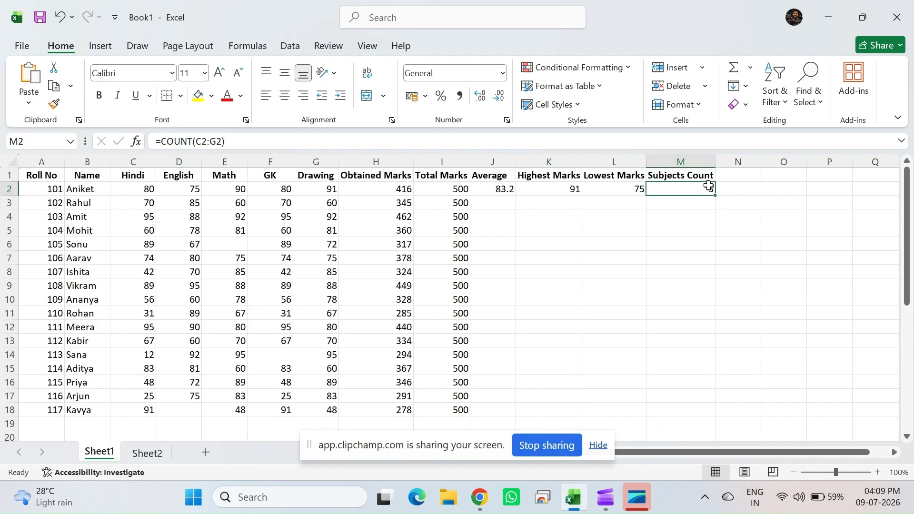
left_click(490, 190)
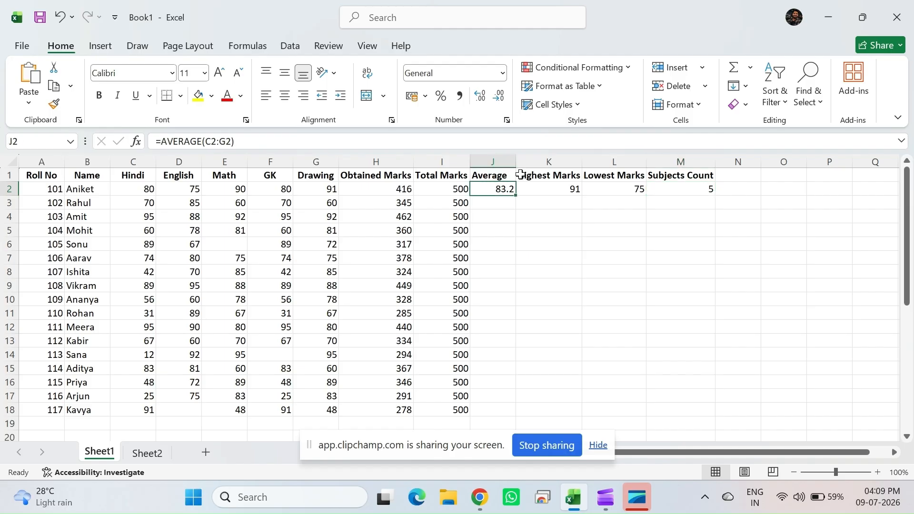
key("shift+Right")
key("shift+Right")
key("shift+Right")
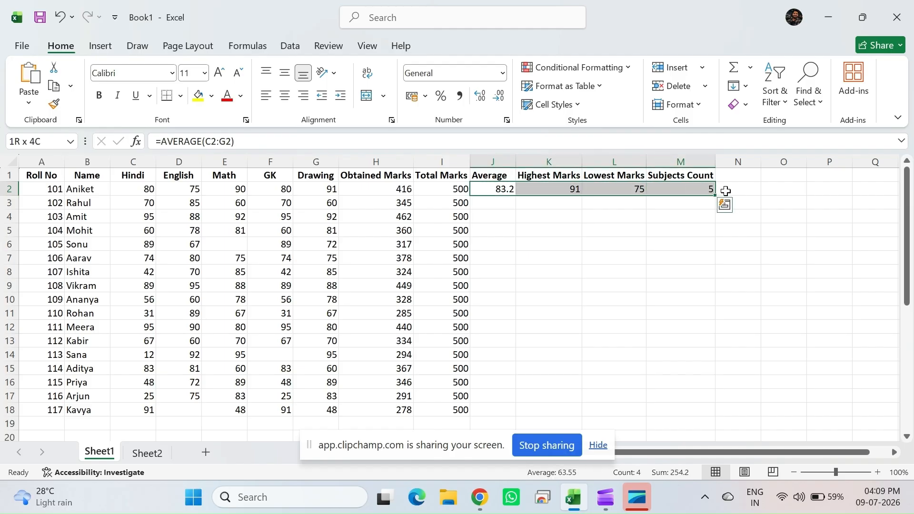
left_click_drag(713, 196, 725, 403)
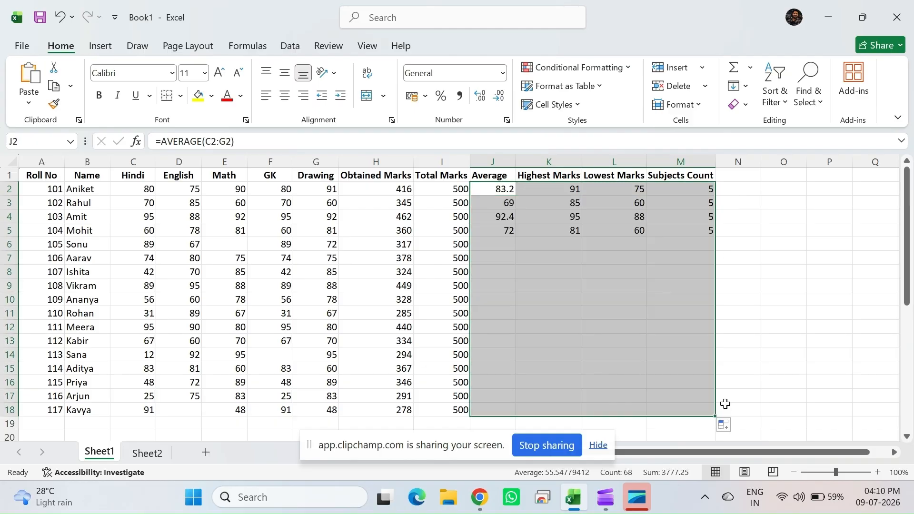
left_click(611, 282)
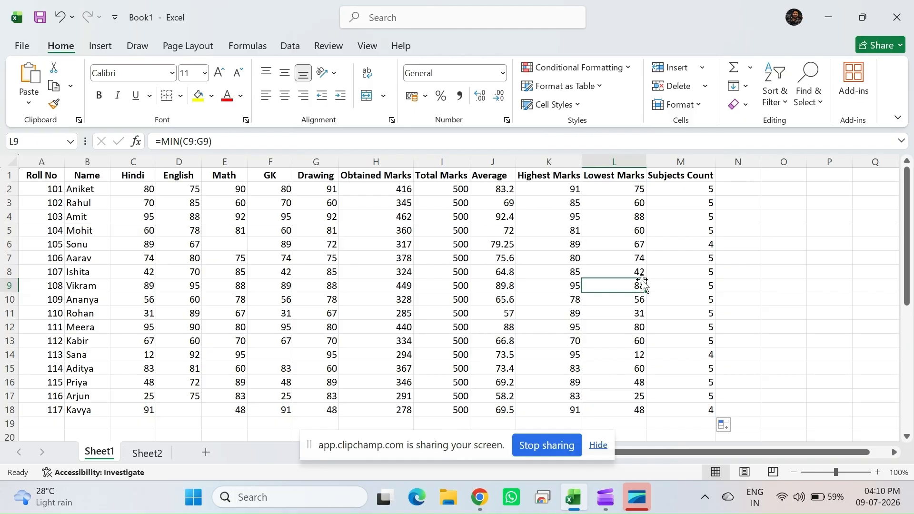
scroll(679, 245, "down", 1)
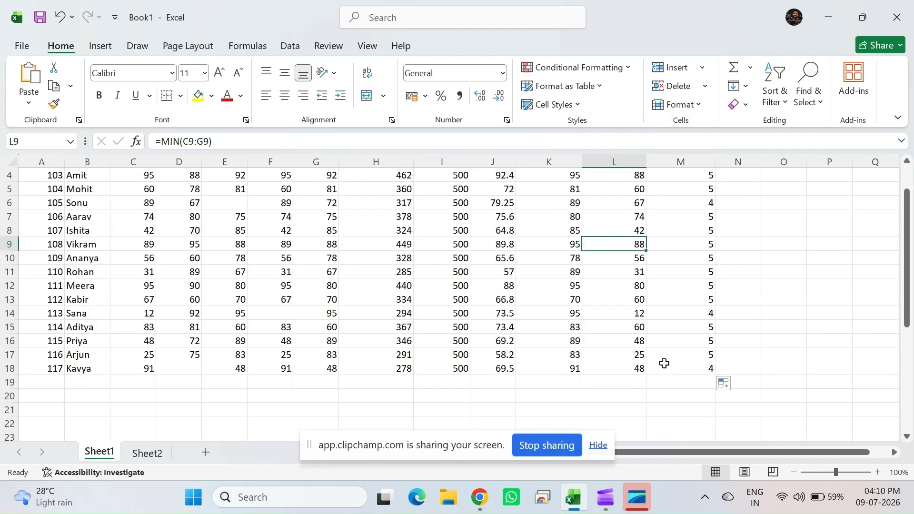
scroll(664, 362, "up", 1)
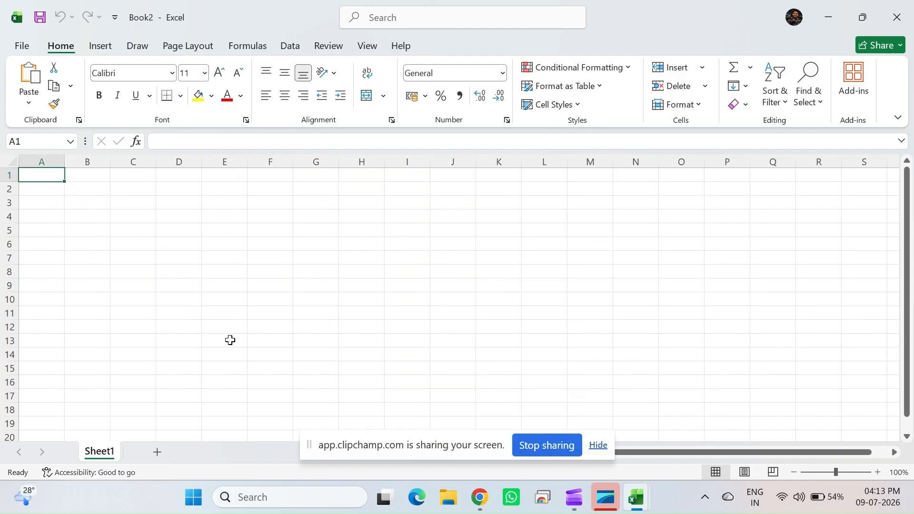
List the function names sum, average, max, min and count in cells A1 to A5 of the blank Book2 workbook.
type("sum")
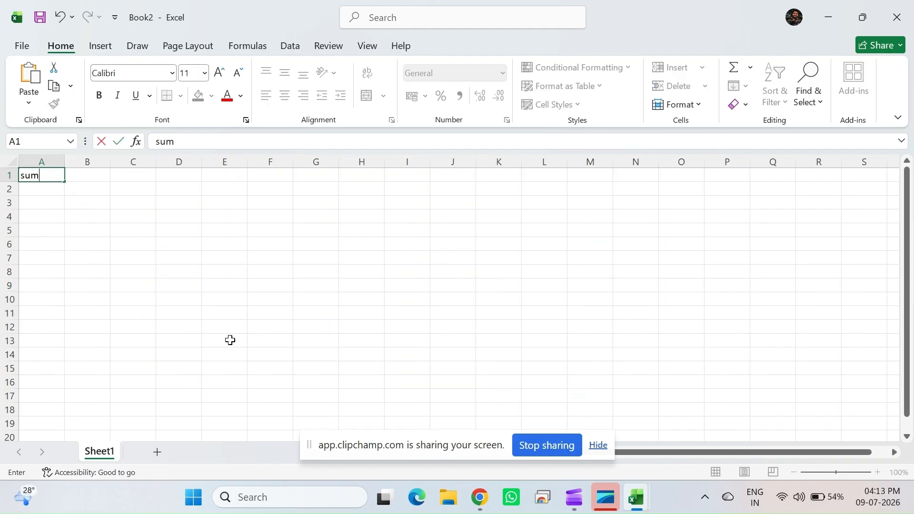
key("Return")
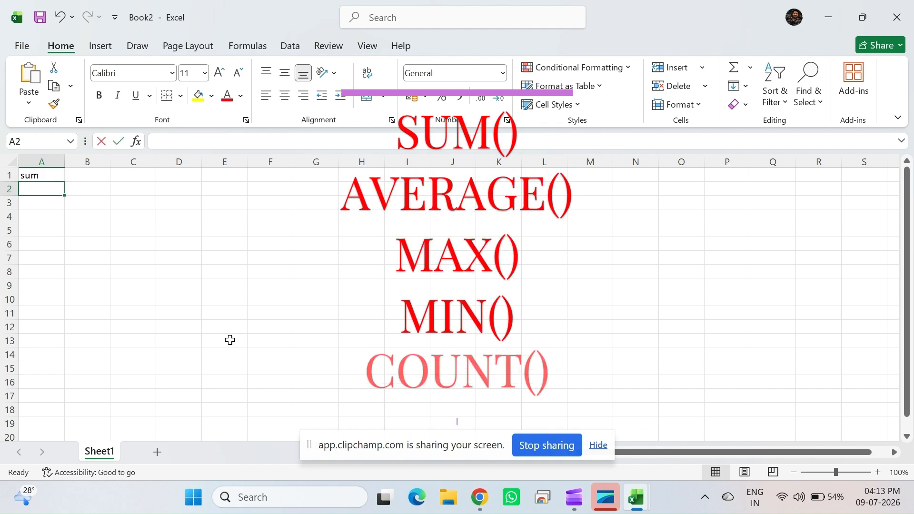
type("average")
key("Return")
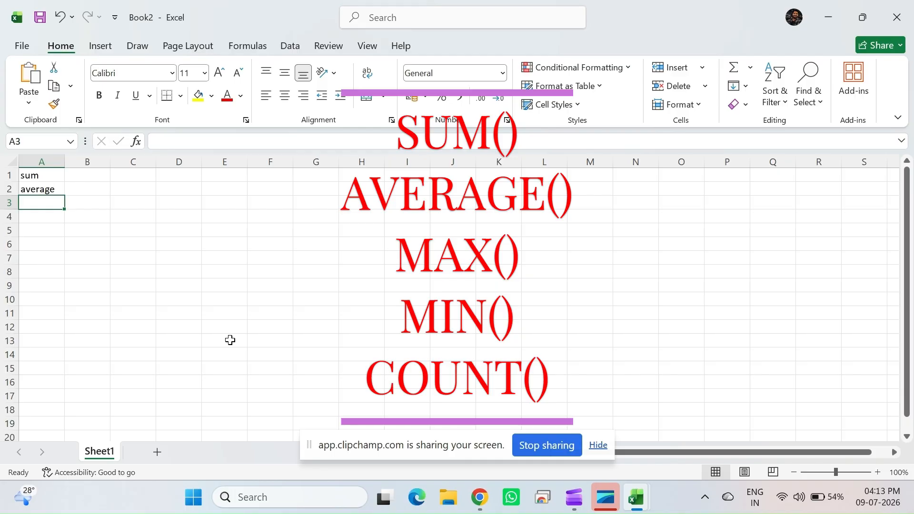
type("max")
key("Return")
type("min")
key("Return")
type("count")
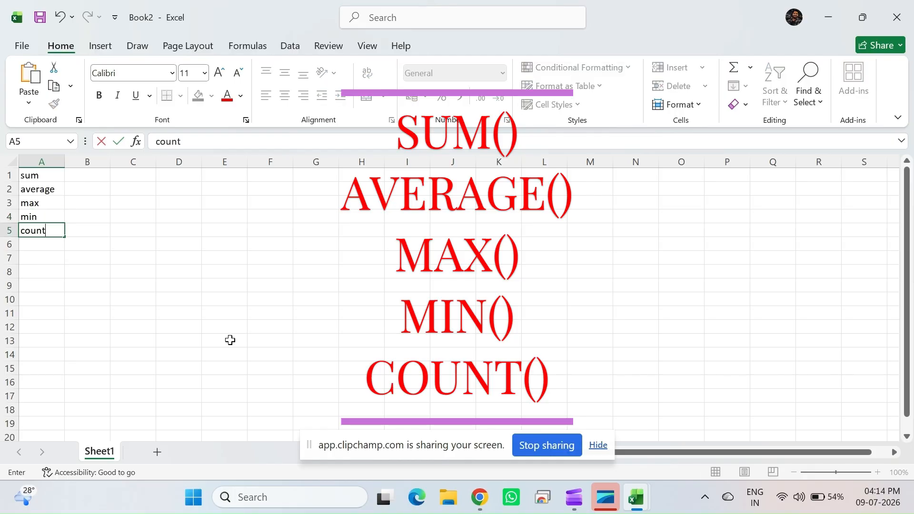
key("Return")
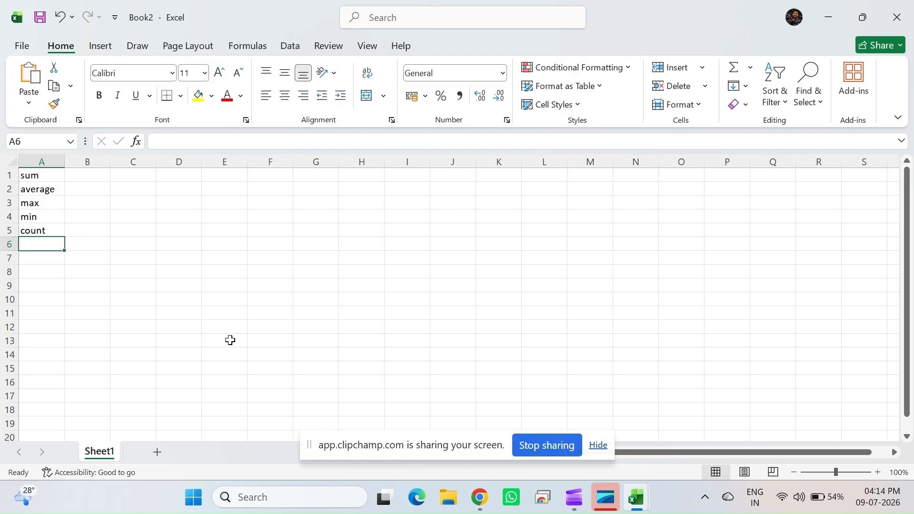
Select the list of function names together with the empty cell below it, A1:A6.
key("shift+Up")
key("shift+Up")
key("shift+Up")
key("shift+Up")
key("shift+Up")
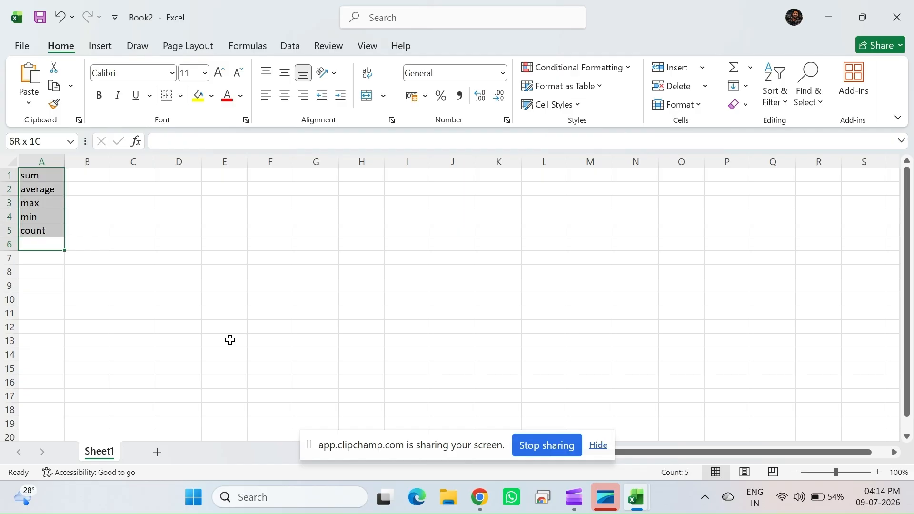